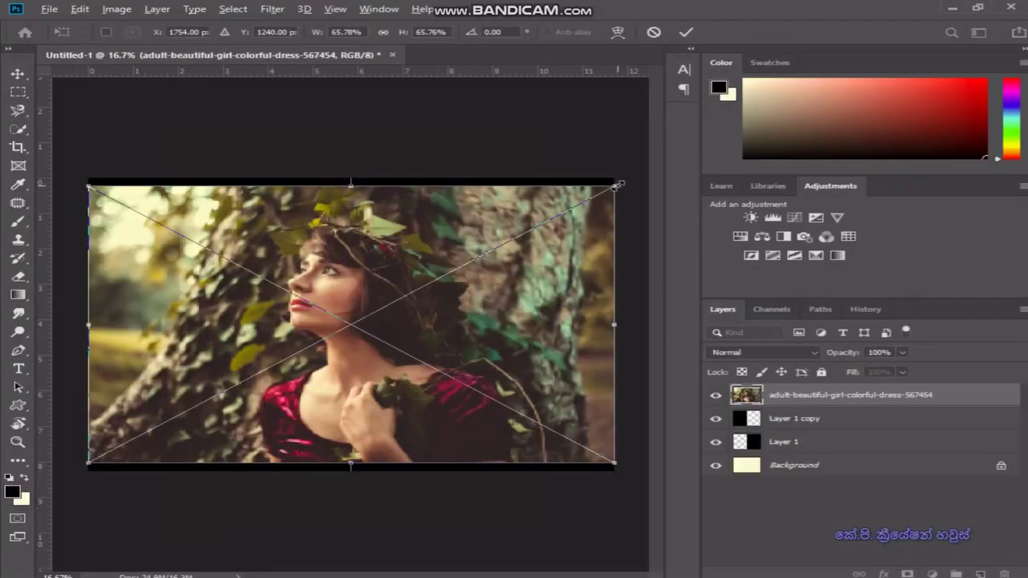
# Enlarge the placed forest photo, commit its size, and lower its opacity to 60%
pyautogui.moveTo(622, 183); pyautogui.dragTo(640, 174)
pyautogui.press('Return')
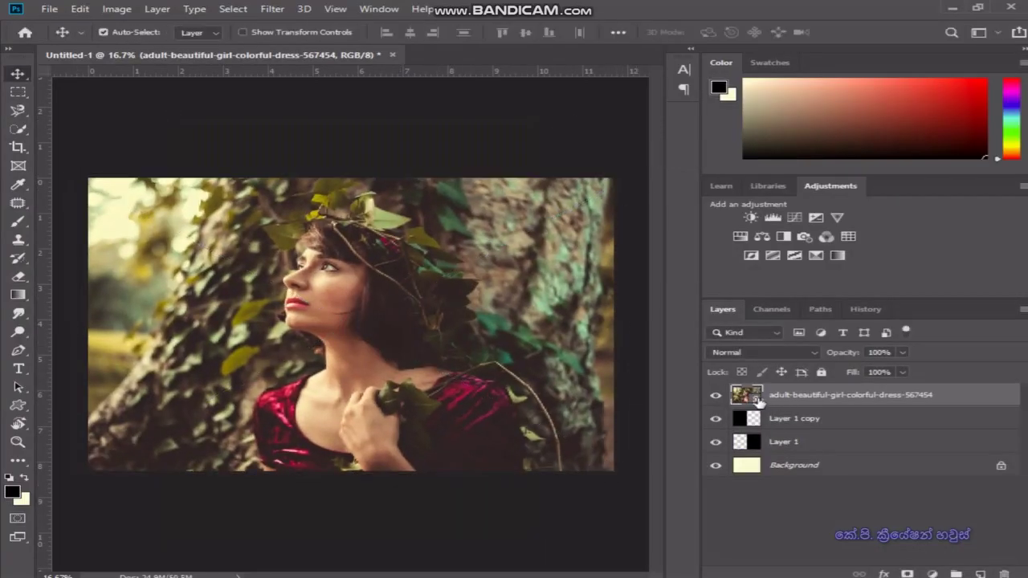
pyautogui.press('6')
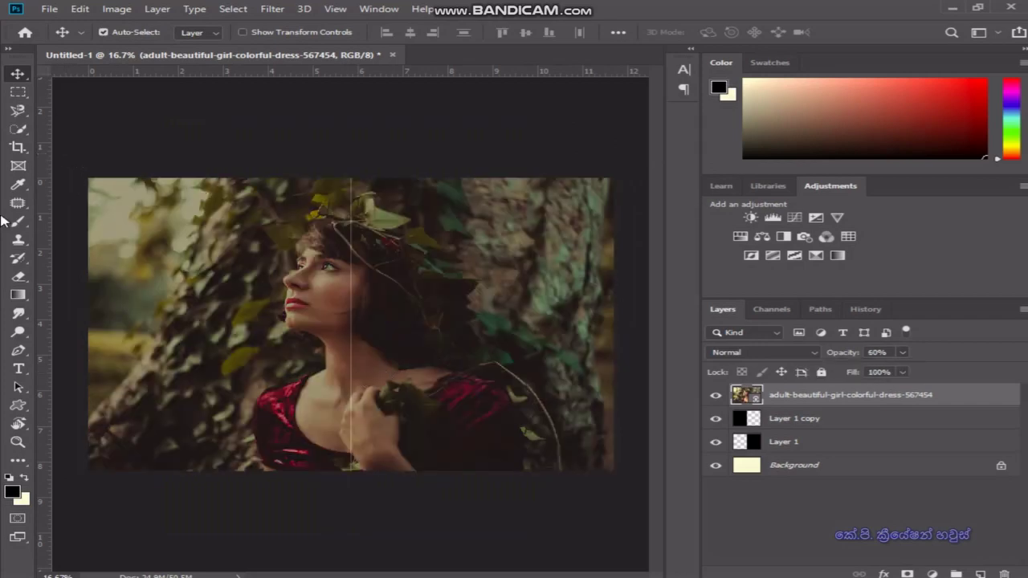
# Choose the rectangular selection tool from the marquee tool options
pyautogui.rightClick(18, 92)
pyautogui.click(105, 90)
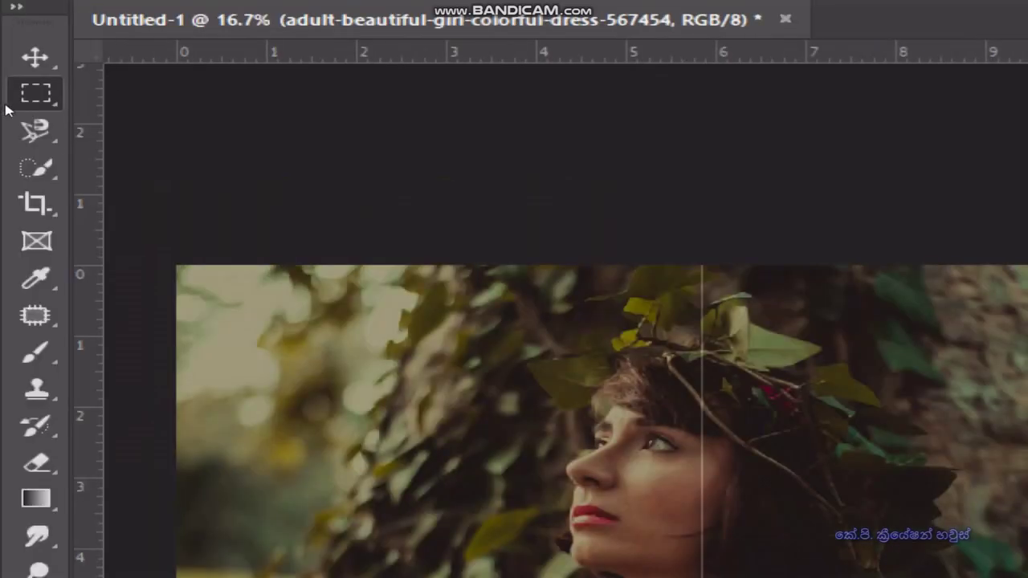
pyautogui.rightClick(35, 93)
pyautogui.click(125, 93)
# Return to the Move tool and drag the photo layer's opacity down to 15%
pyautogui.press('v')
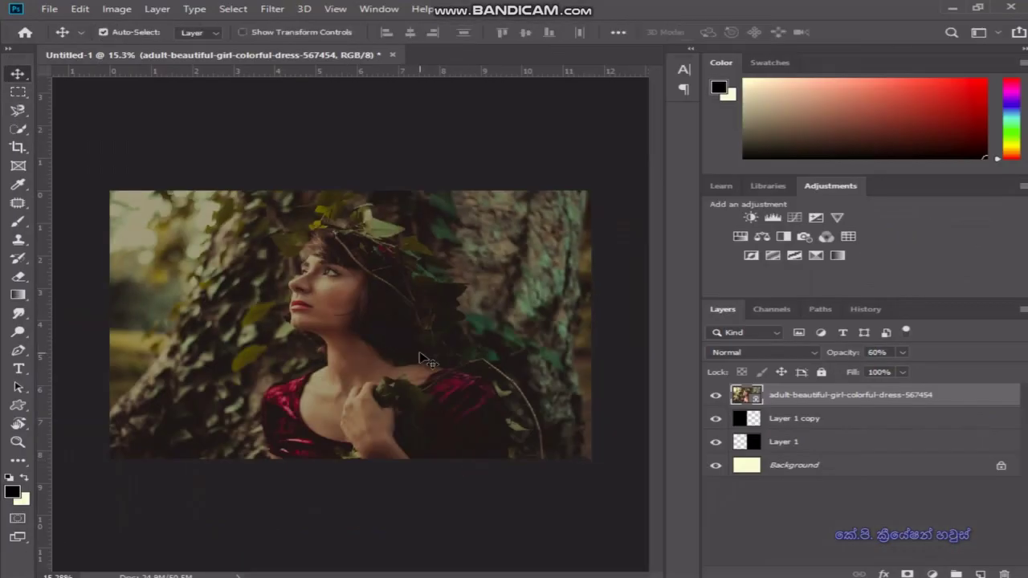
pyautogui.click(902, 352)
pyautogui.moveTo(905, 369); pyautogui.dragTo(868, 372)
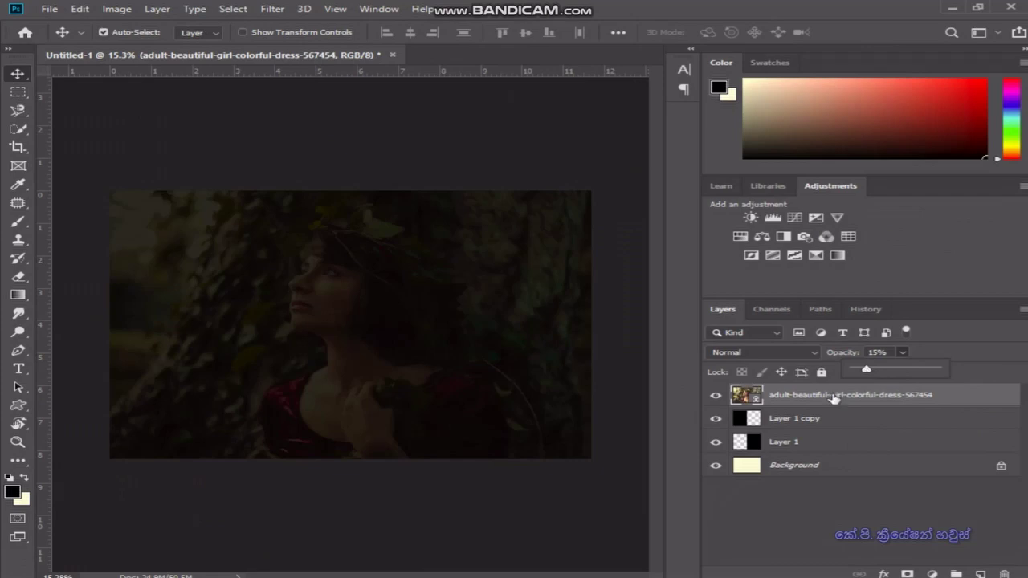
# Nudge Layer 1 copy slightly left, then reselect the forest photo layer
pyautogui.click(794, 419)
pyautogui.press('Left')
pyautogui.press('Left')
pyautogui.press('Left')
pyautogui.click(428, 415)
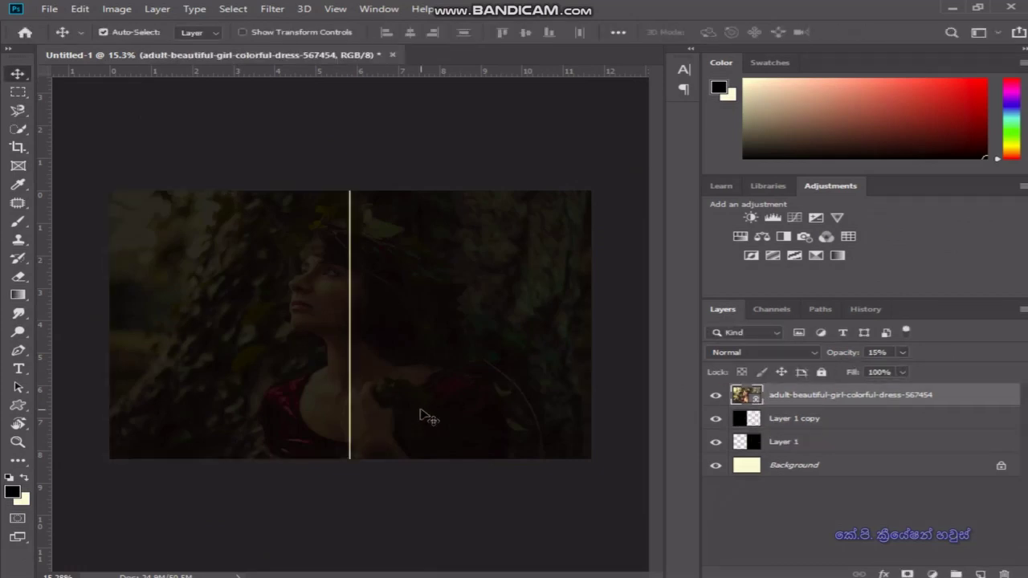
pyautogui.click(814, 442)
pyautogui.click(316, 393)
# Marquee-select the photo's left half and drag the layer opacity back to 100%
pyautogui.press('m')
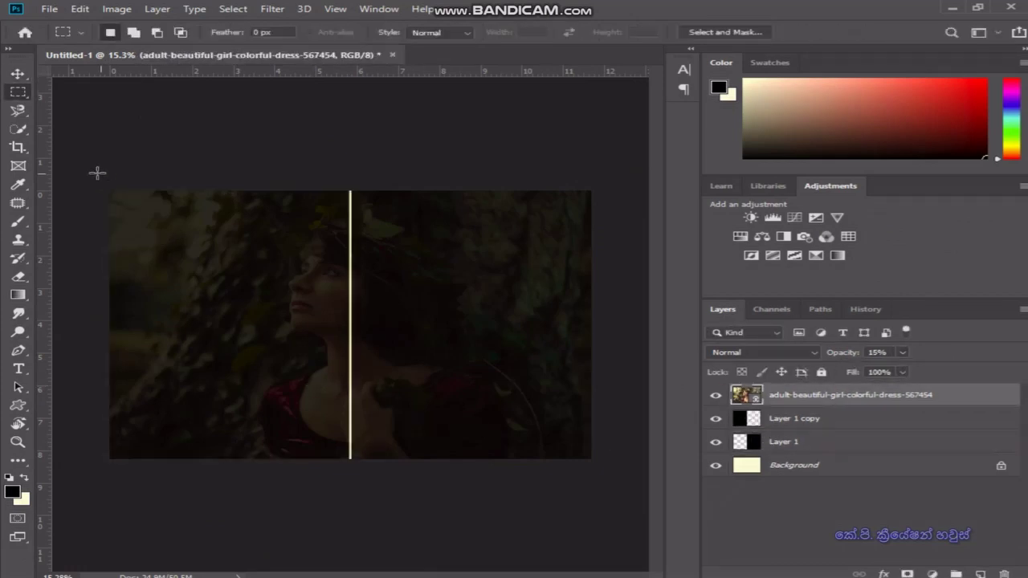
pyautogui.moveTo(96, 172); pyautogui.dragTo(351, 537)
pyautogui.click(902, 352)
pyautogui.moveTo(898, 369); pyautogui.dragTo(973, 369)
# Preview Brightness/Contrast changes on the left half, then cancel them
pyautogui.click(116, 9)
pyautogui.moveTo(144, 45)
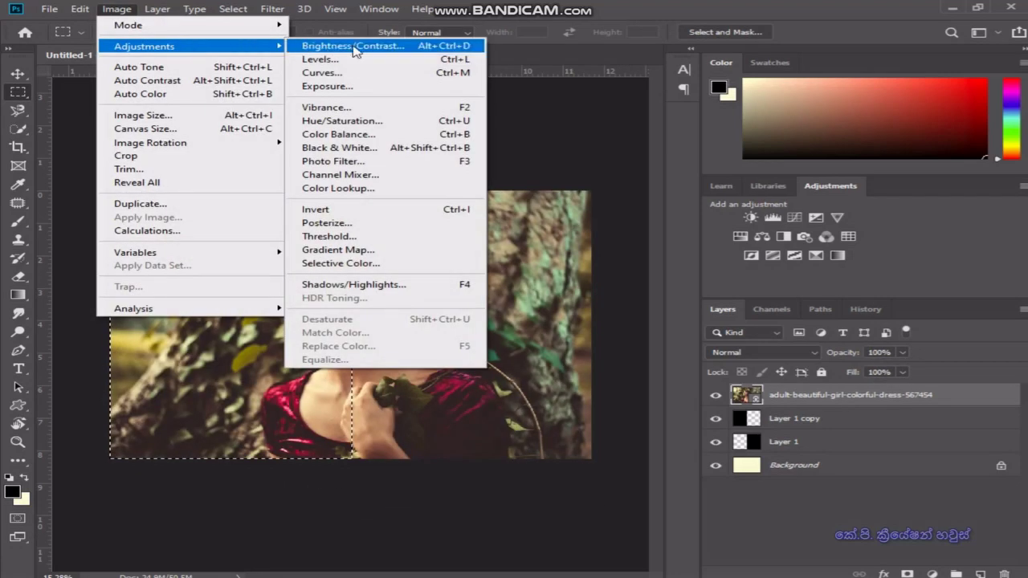
pyautogui.click(358, 45)
pyautogui.moveTo(469, 173)
pyautogui.mouseDown()
pyautogui.moveTo(496, 181)
pyautogui.moveTo(422, 183)
pyautogui.moveTo(470, 178)
pyautogui.mouseUp()
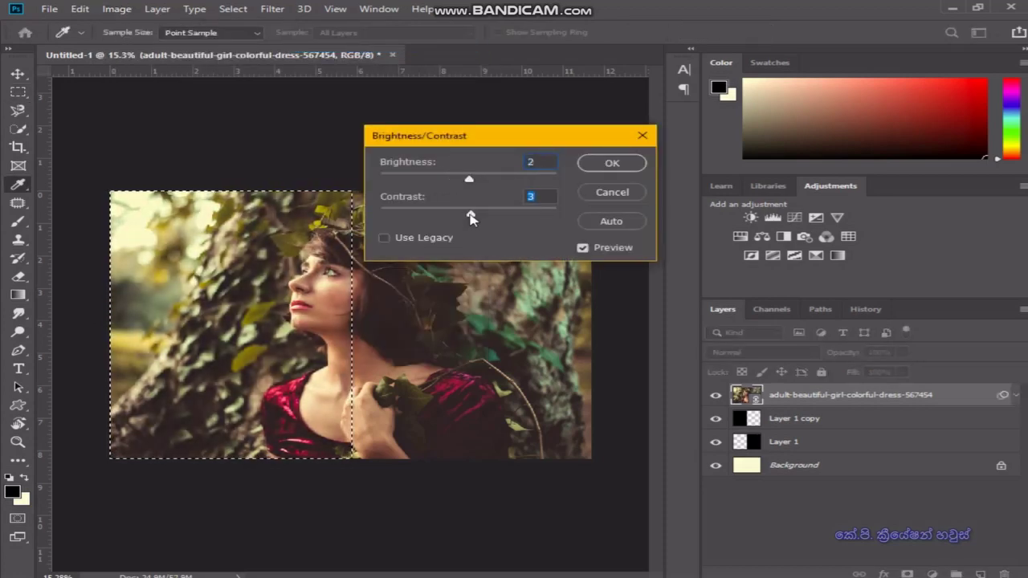
pyautogui.moveTo(469, 214)
pyautogui.mouseDown()
pyautogui.moveTo(418, 215)
pyautogui.moveTo(571, 208)
pyautogui.mouseUp()
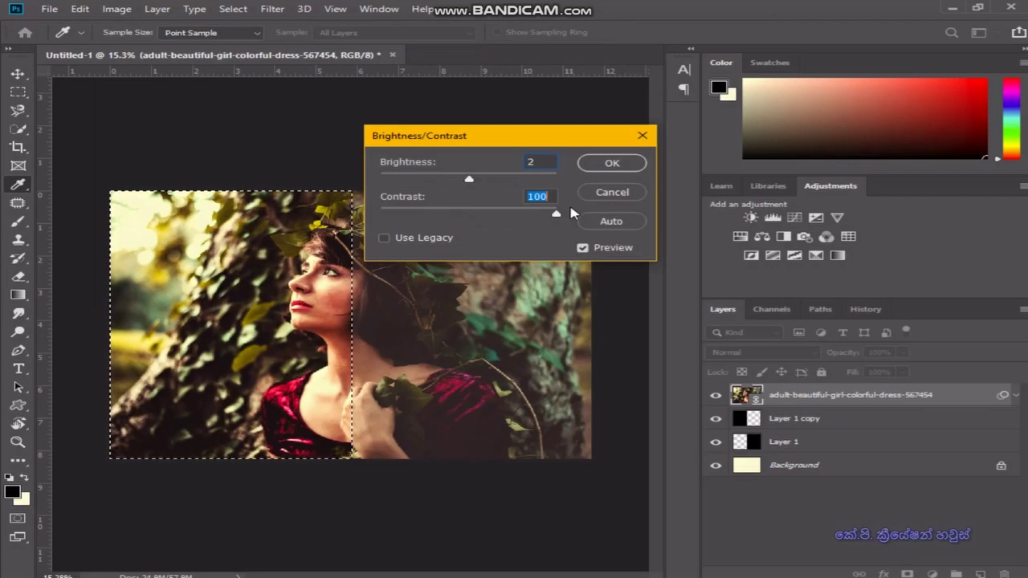
pyautogui.click(618, 201)
# Fit the photo on screen, preview Levels midtones at 0.46 on the left half, then cancel
pyautogui.hotkey('ctrl', '0')
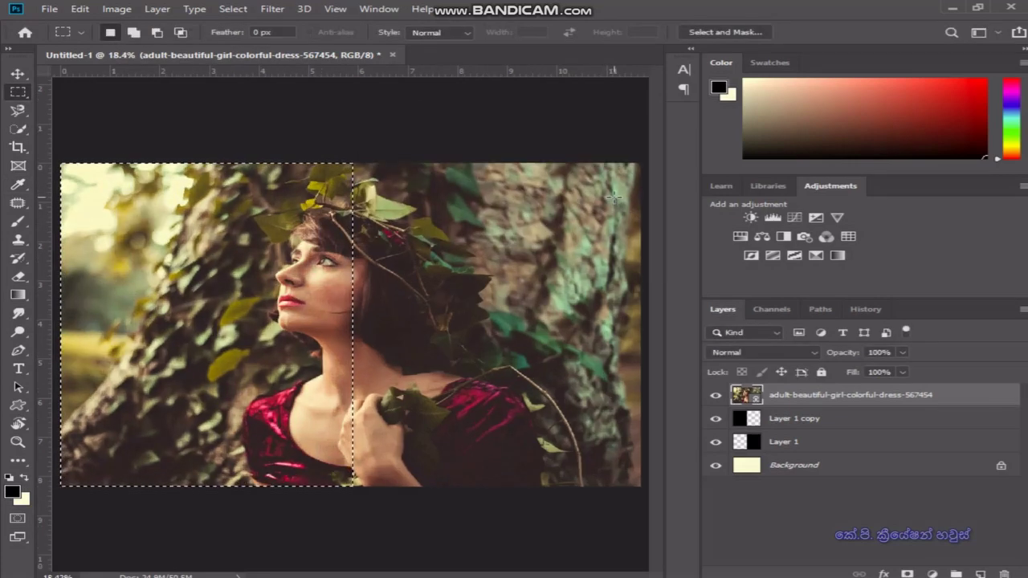
pyautogui.click(117, 9)
pyautogui.moveTo(145, 47)
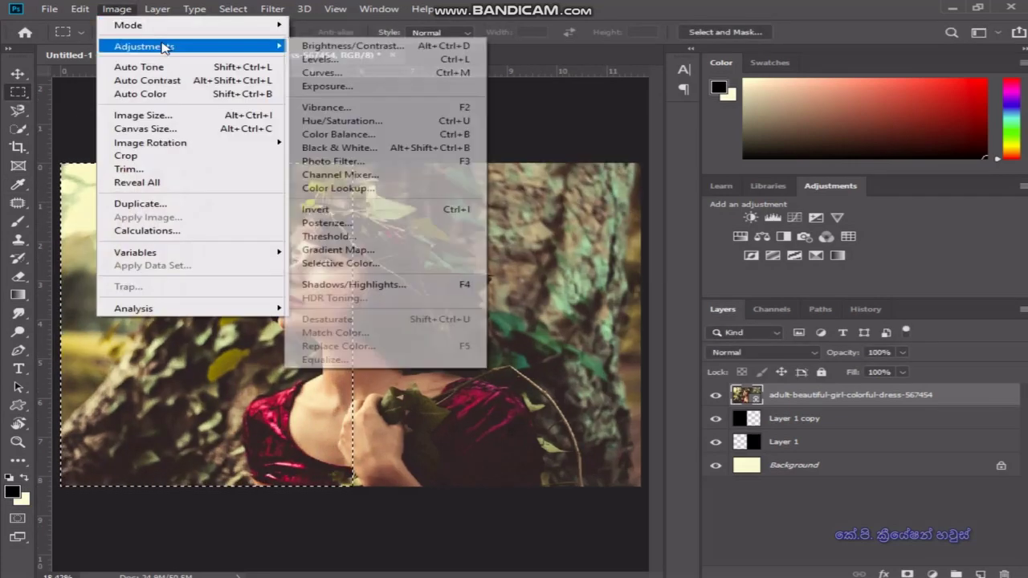
pyautogui.click(322, 59)
pyautogui.moveTo(390, 99); pyautogui.dragTo(687, 98)
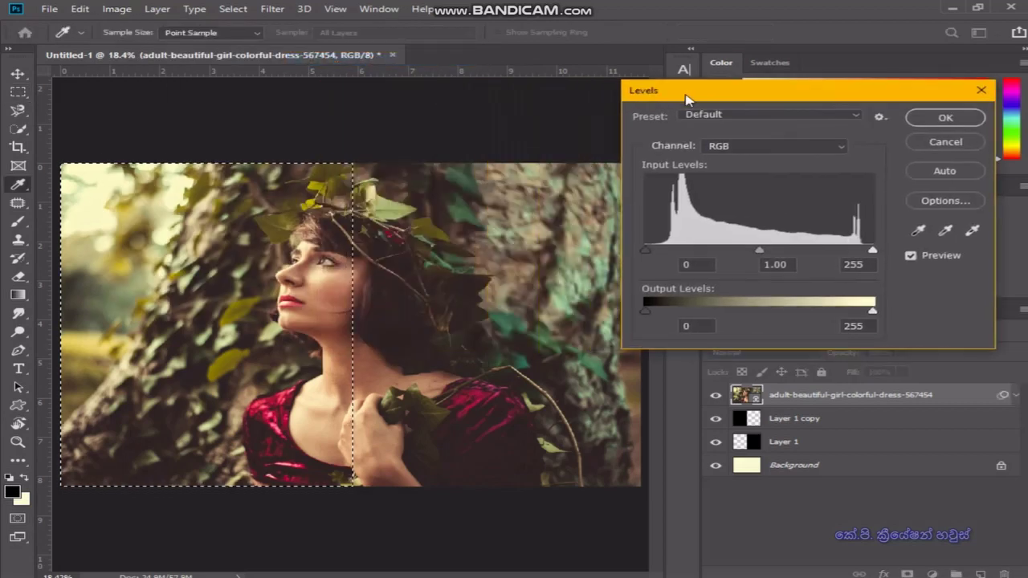
pyautogui.moveTo(759, 249)
pyautogui.mouseDown()
pyautogui.moveTo(578, 257)
pyautogui.moveTo(814, 257)
pyautogui.mouseUp()
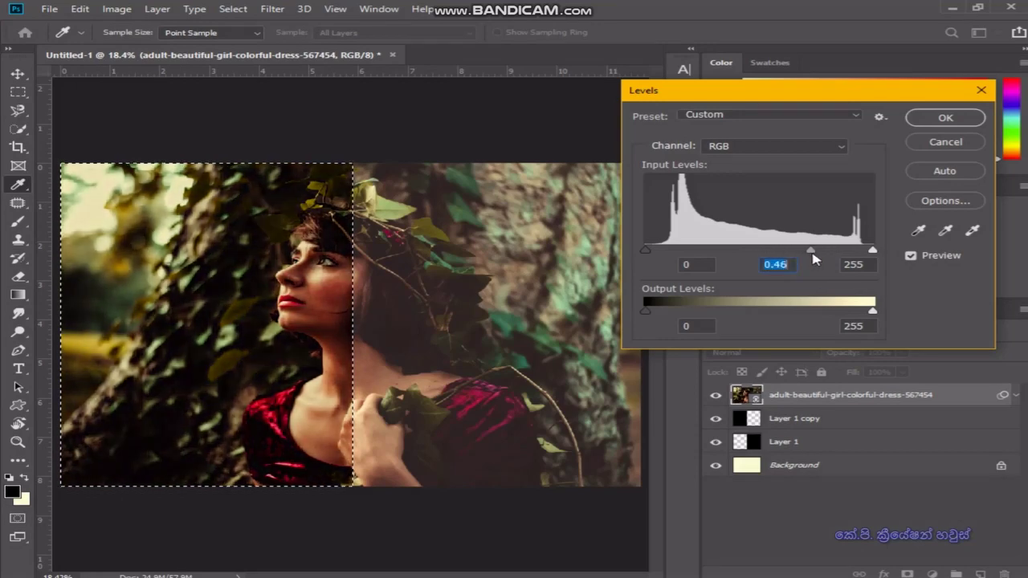
pyautogui.click(936, 143)
pyautogui.click(127, 11)
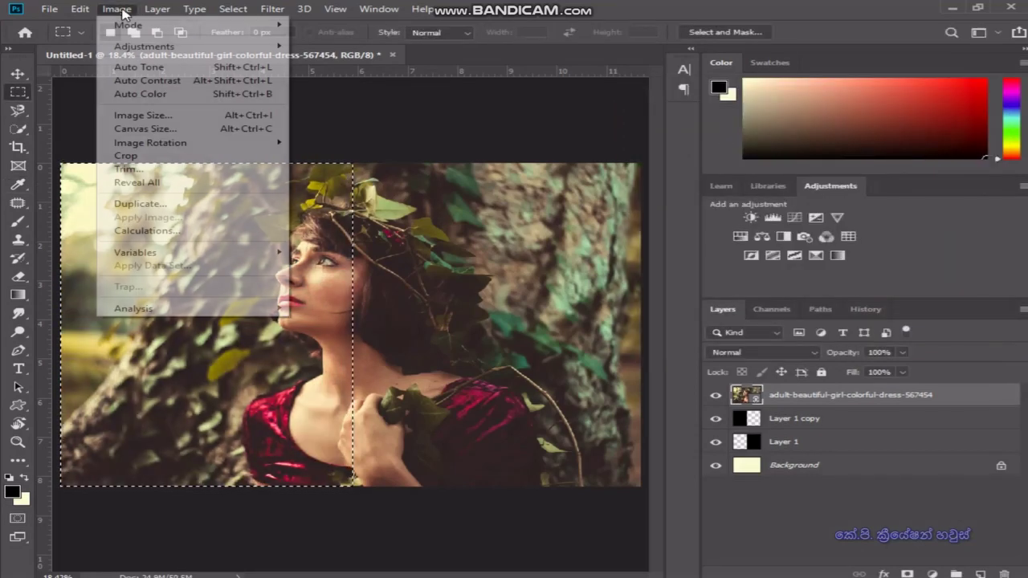
pyautogui.moveTo(144, 46)
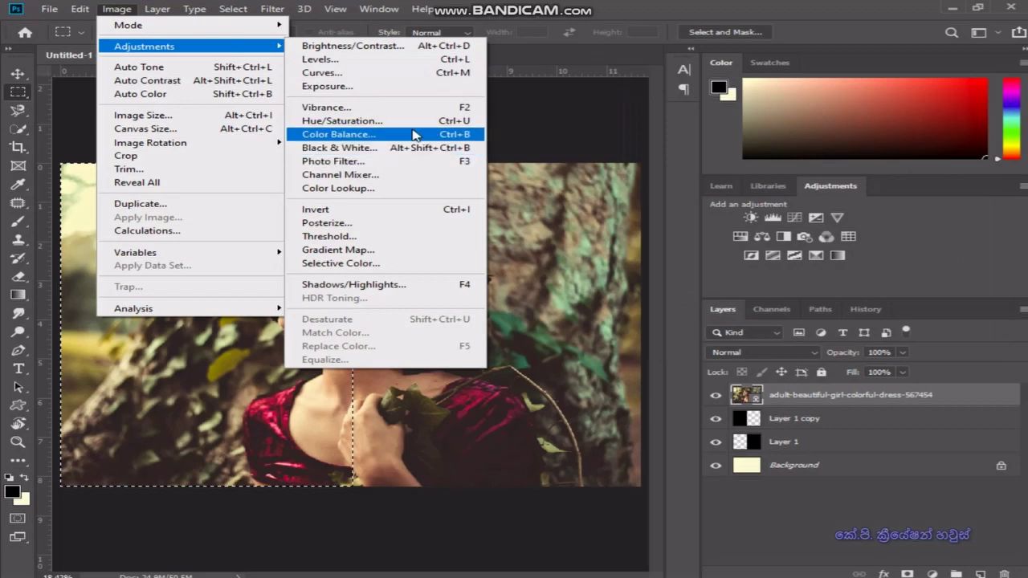
# In Color Balance, push the left half toward cyan, magenta, yellow, then strong green
pyautogui.click(413, 134)
pyautogui.moveTo(448, 121); pyautogui.dragTo(687, 149)
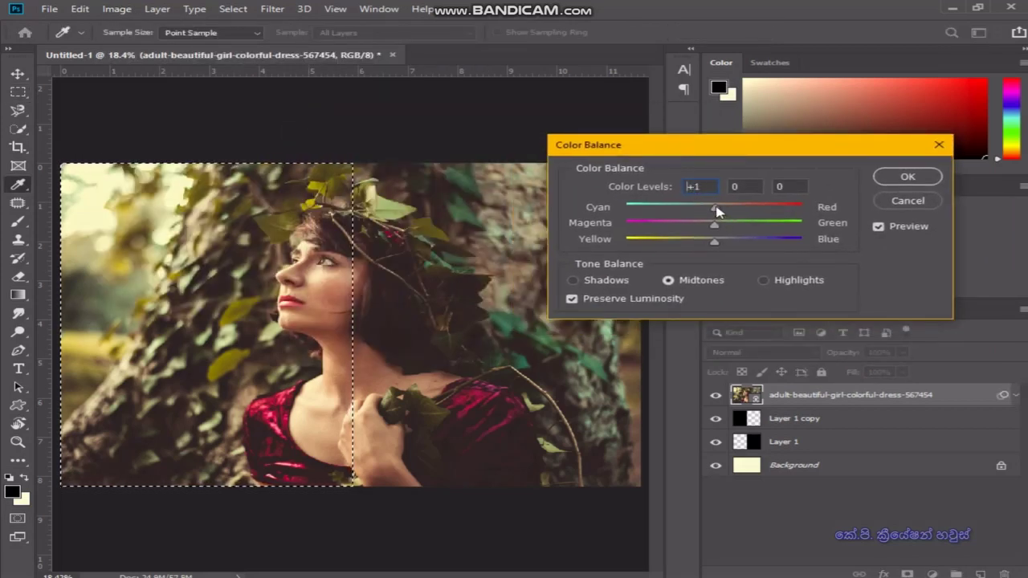
pyautogui.moveTo(718, 210)
pyautogui.mouseDown()
pyautogui.moveTo(629, 215)
pyautogui.moveTo(759, 210)
pyautogui.moveTo(654, 227)
pyautogui.mouseUp()
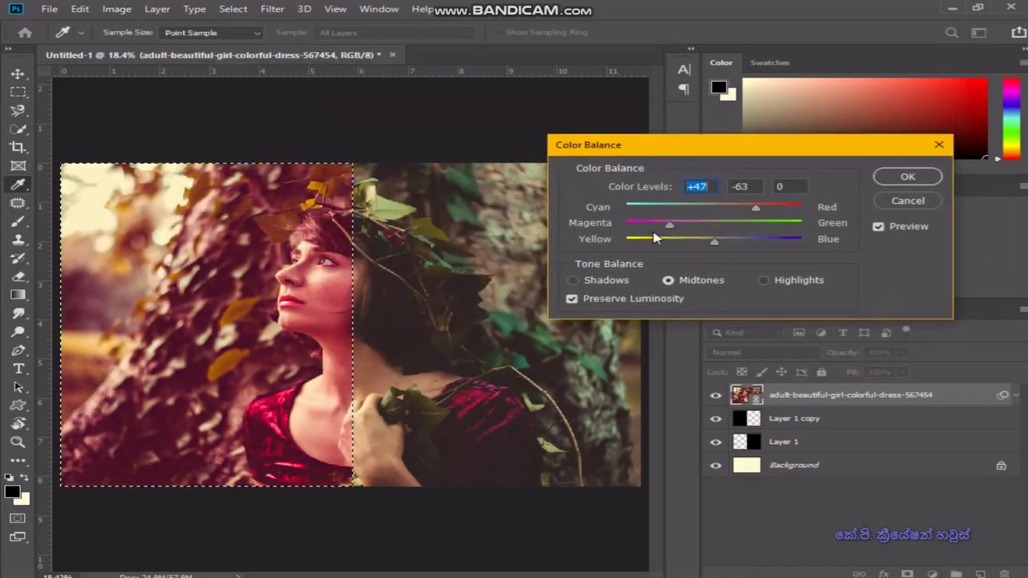
pyautogui.moveTo(715, 240)
pyautogui.mouseDown()
pyautogui.moveTo(775, 247)
pyautogui.moveTo(698, 242)
pyautogui.moveTo(755, 228)
pyautogui.moveTo(695, 211)
pyautogui.mouseUp()
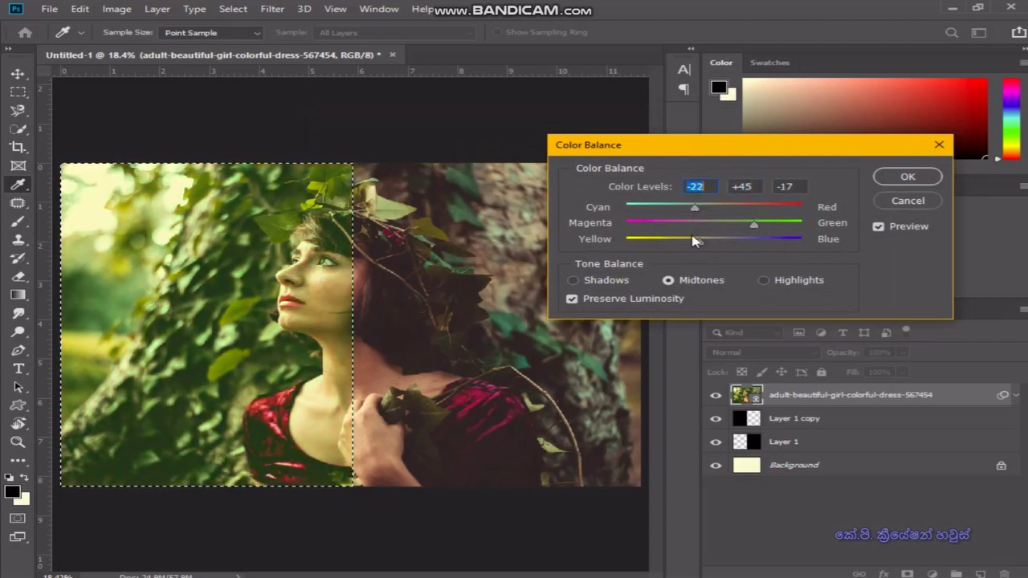
pyautogui.moveTo(679, 253); pyautogui.dragTo(647, 247)
pyautogui.moveTo(755, 228); pyautogui.dragTo(816, 228)
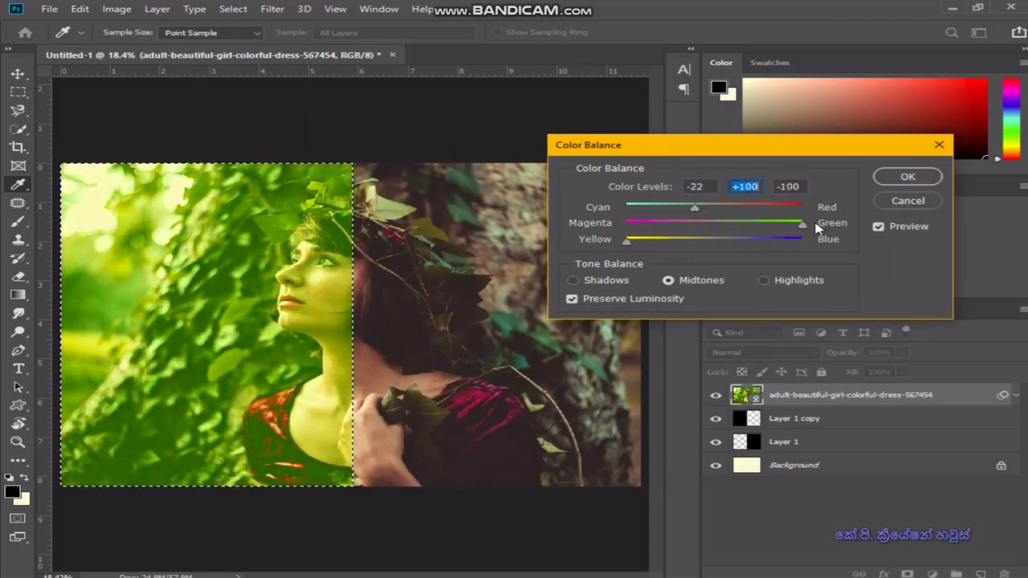
pyautogui.moveTo(696, 209); pyautogui.dragTo(569, 214)
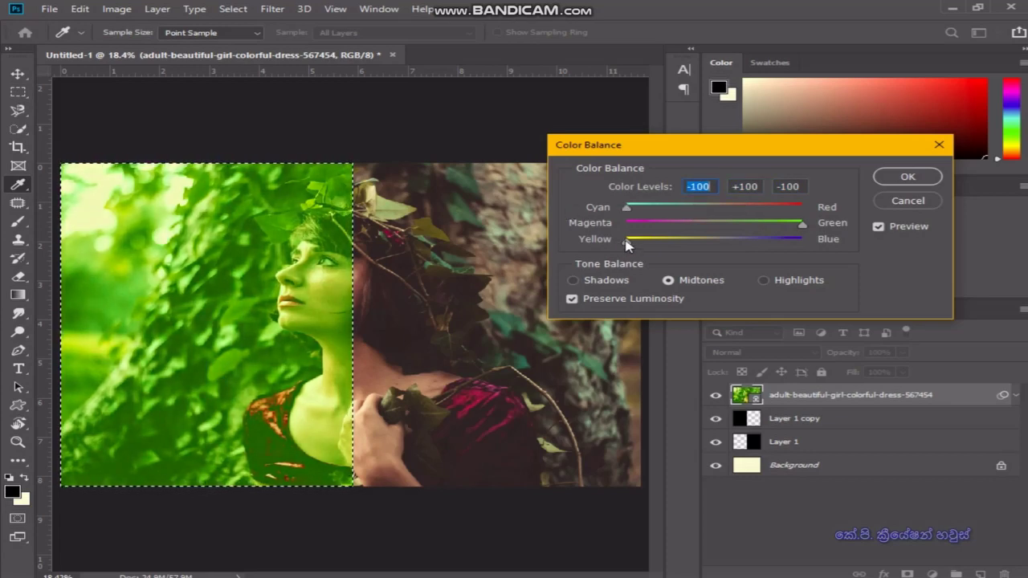
# Try blue, red and magenta casts, max red and green, remove yellow, then close Color Balance
pyautogui.moveTo(627, 240); pyautogui.dragTo(833, 228)
pyautogui.moveTo(646, 213)
pyautogui.mouseDown()
pyautogui.moveTo(756, 210)
pyautogui.moveTo(626, 225)
pyautogui.mouseUp()
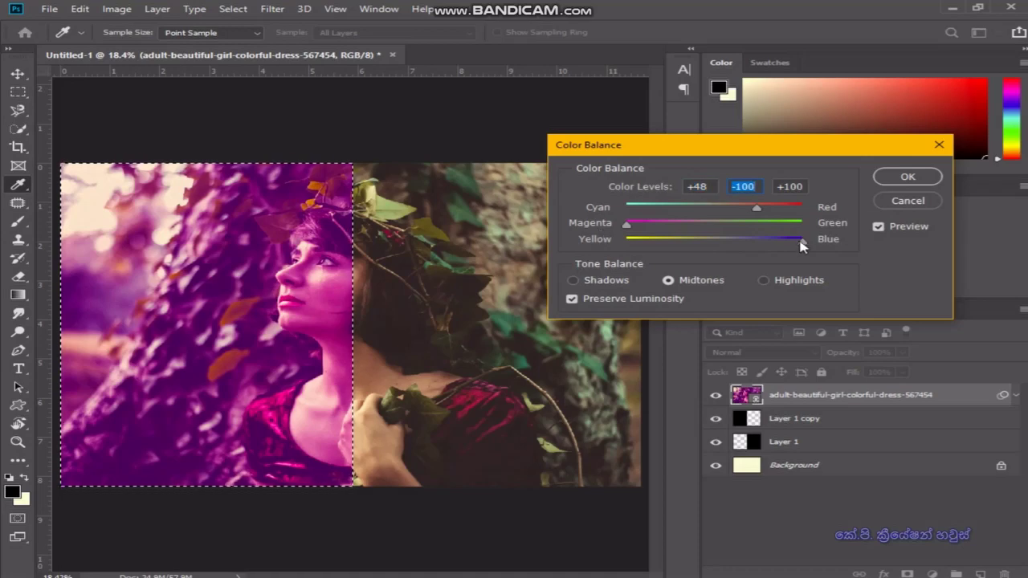
pyautogui.moveTo(803, 238); pyautogui.dragTo(626, 240)
pyautogui.moveTo(758, 210)
pyautogui.mouseDown()
pyautogui.moveTo(626, 209)
pyautogui.moveTo(890, 202)
pyautogui.mouseUp()
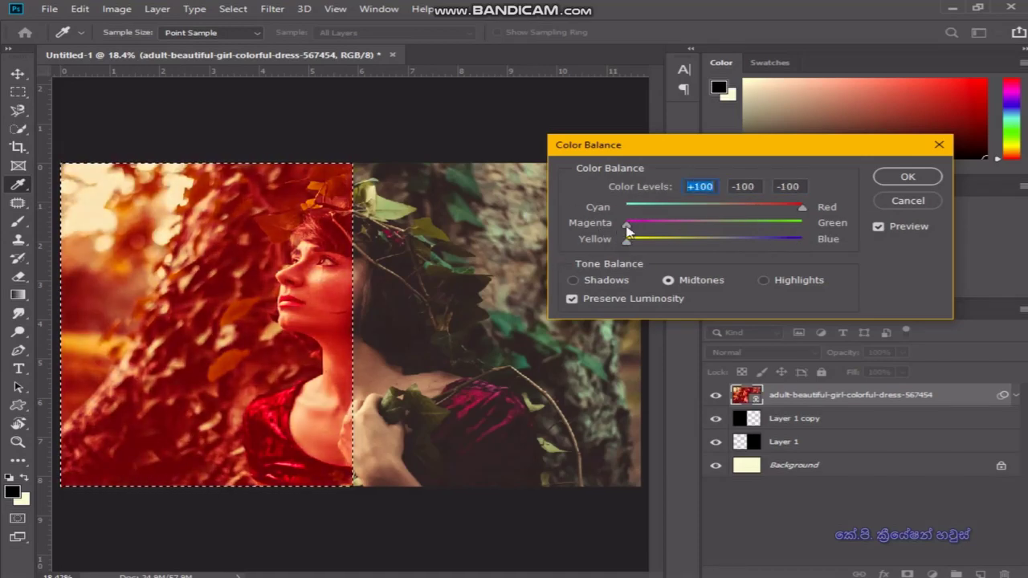
pyautogui.moveTo(628, 223); pyautogui.dragTo(804, 223)
pyautogui.moveTo(628, 241); pyautogui.dragTo(875, 239)
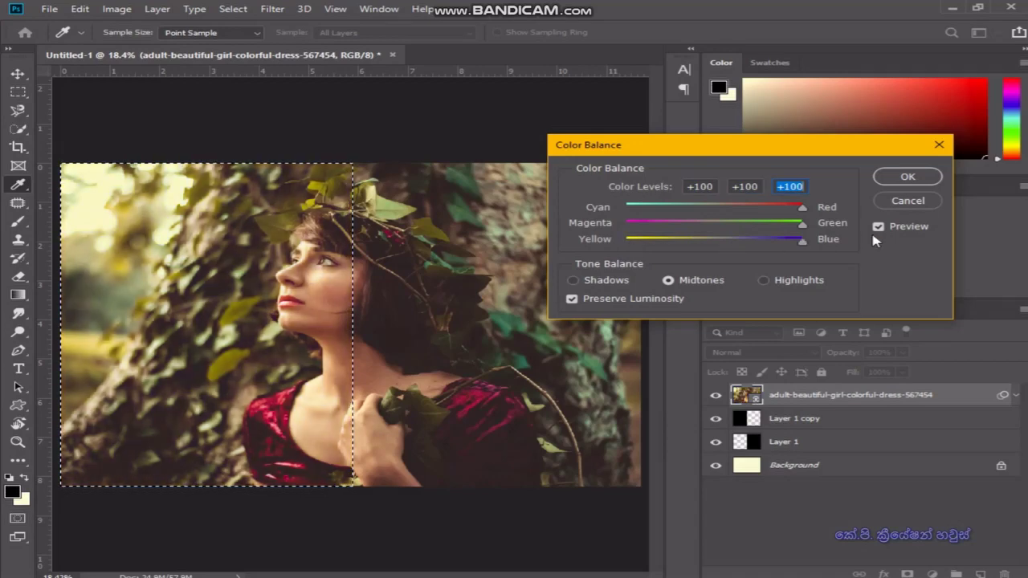
pyautogui.click(908, 198)
pyautogui.click(116, 9)
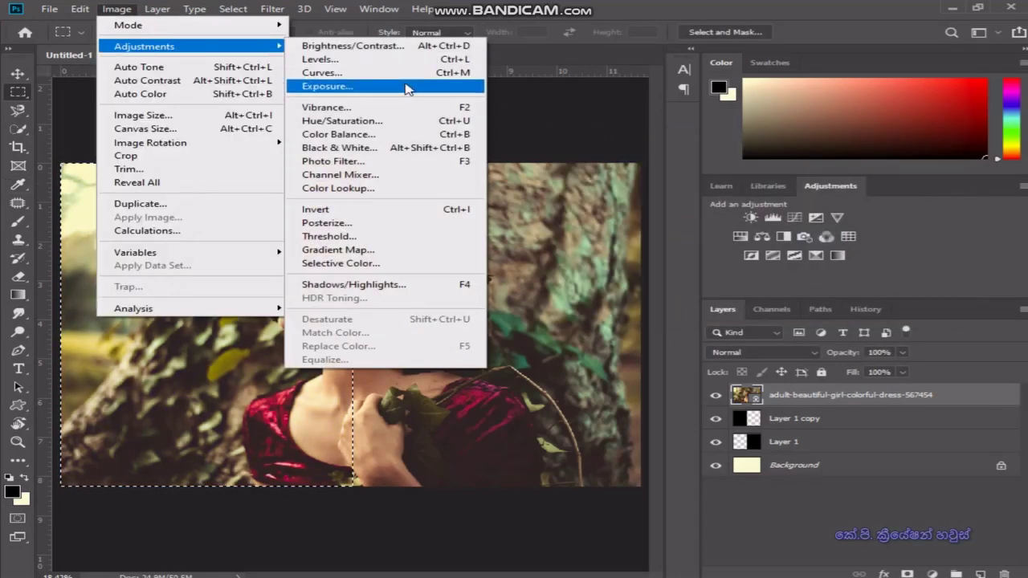
# Preview brighter and darker Exposure, higher Offset and paler Gamma on the left half, then cancel
pyautogui.click(408, 89)
pyautogui.moveTo(469, 137); pyautogui.dragTo(616, 113)
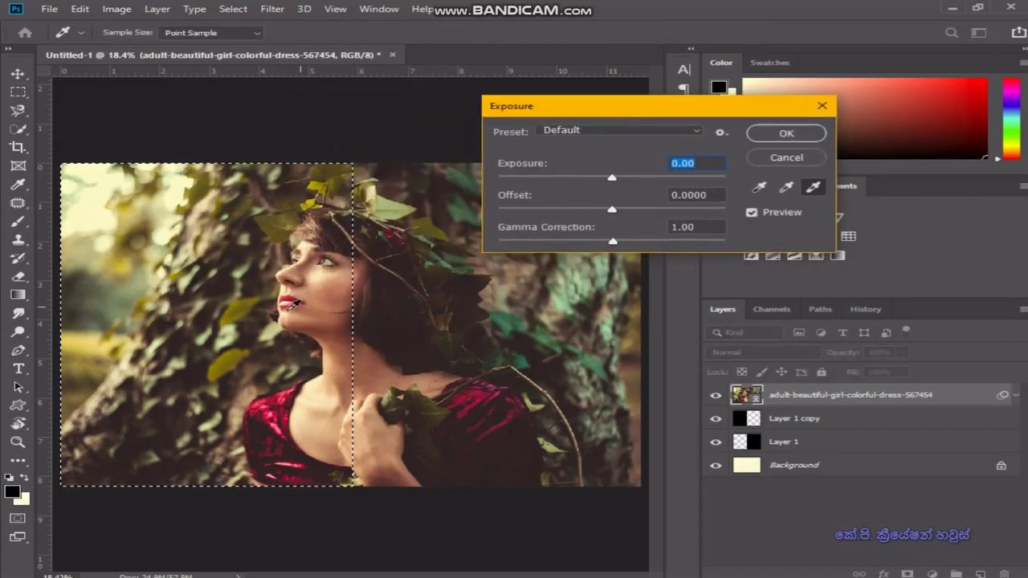
pyautogui.moveTo(613, 180)
pyautogui.mouseDown()
pyautogui.moveTo(718, 165)
pyautogui.moveTo(631, 166)
pyautogui.moveTo(598, 191)
pyautogui.moveTo(682, 172)
pyautogui.moveTo(560, 199)
pyautogui.moveTo(509, 198)
pyautogui.moveTo(697, 210)
pyautogui.moveTo(476, 219)
pyautogui.mouseUp()
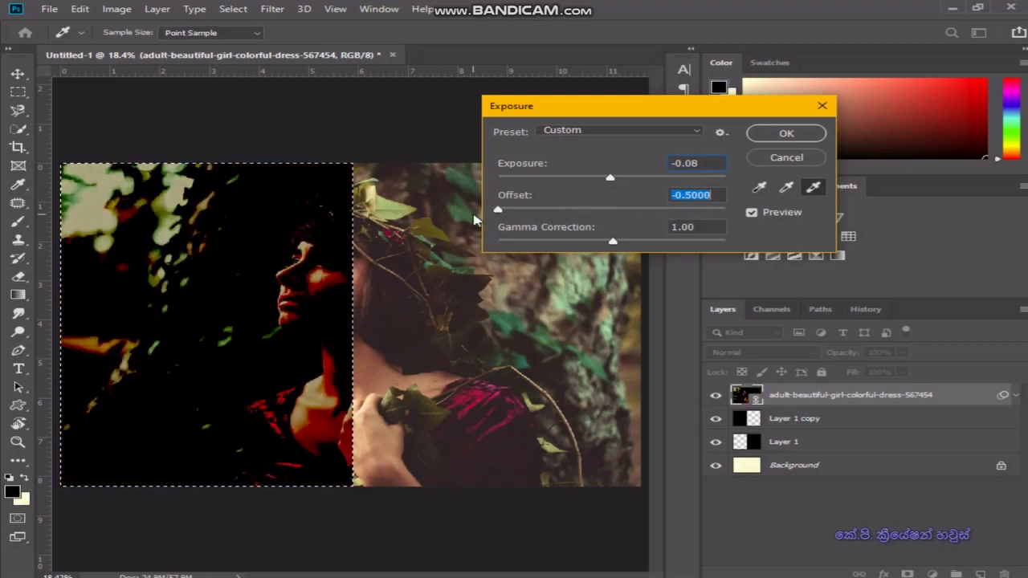
pyautogui.moveTo(600, 209); pyautogui.dragTo(637, 209)
pyautogui.moveTo(613, 241); pyautogui.dragTo(734, 250)
pyautogui.moveTo(628, 252); pyautogui.dragTo(487, 248)
pyautogui.click(786, 157)
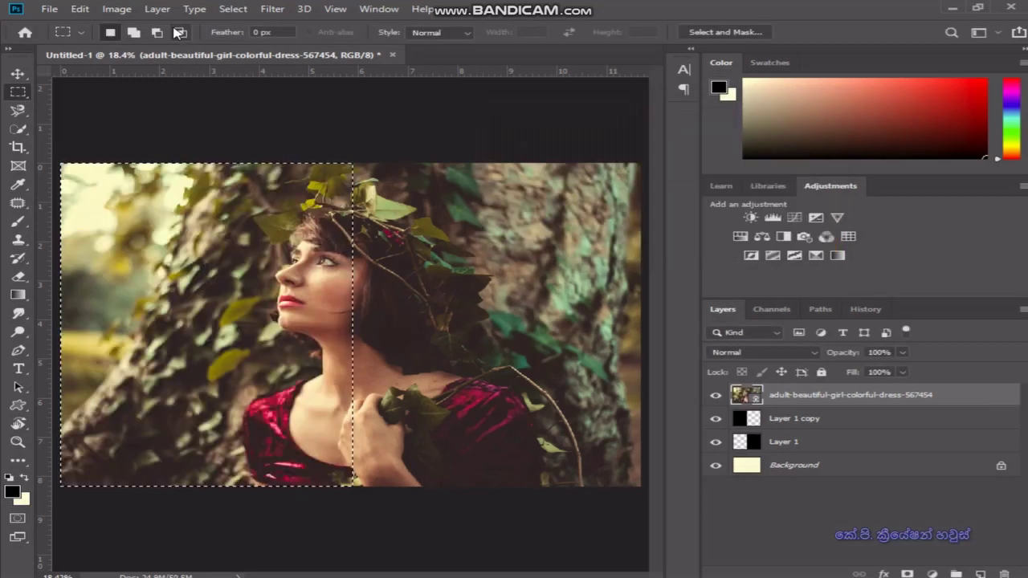
pyautogui.click(116, 9)
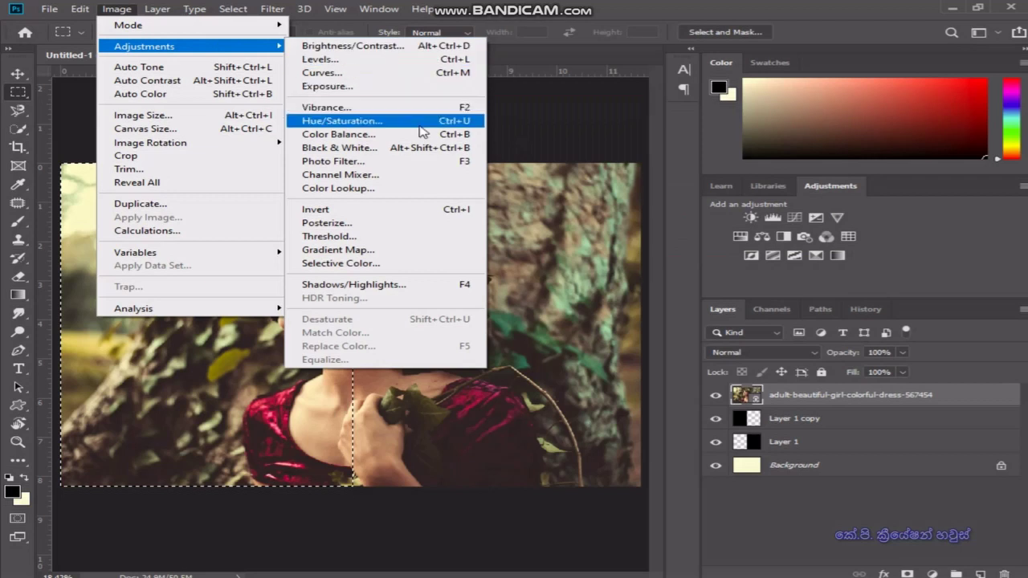
# In Hue/Saturation, shift the left half's hue, fully desaturate it, then return hue near zero
pyautogui.click(419, 122)
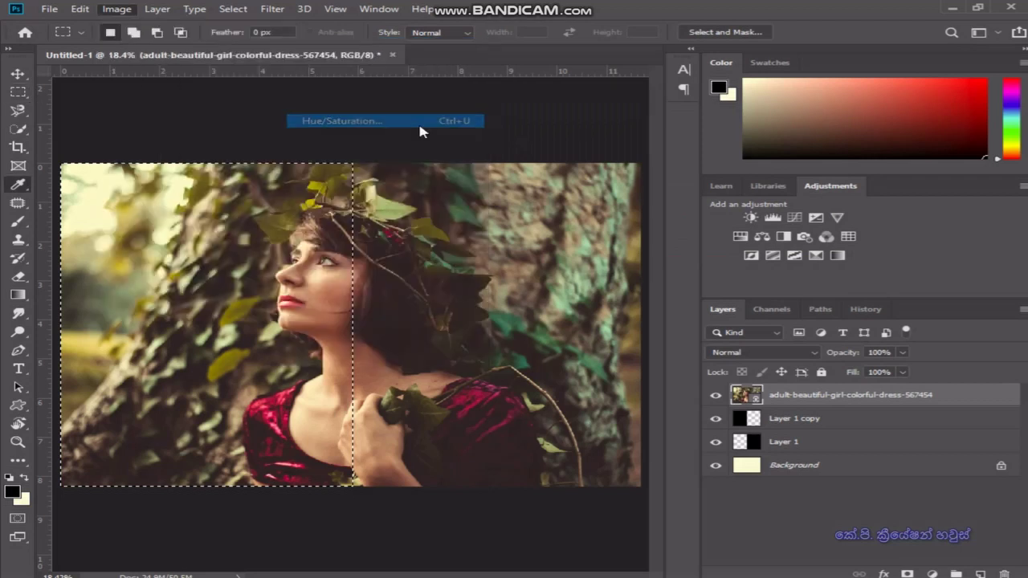
pyautogui.moveTo(443, 92); pyautogui.dragTo(752, 63)
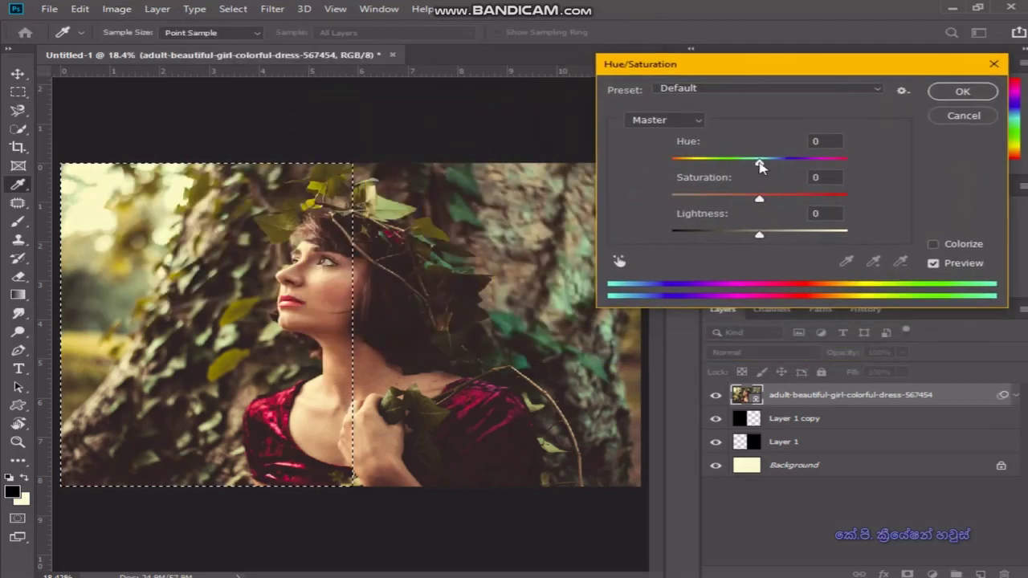
pyautogui.moveTo(759, 162)
pyautogui.mouseDown()
pyautogui.moveTo(670, 169)
pyautogui.moveTo(847, 165)
pyautogui.mouseUp()
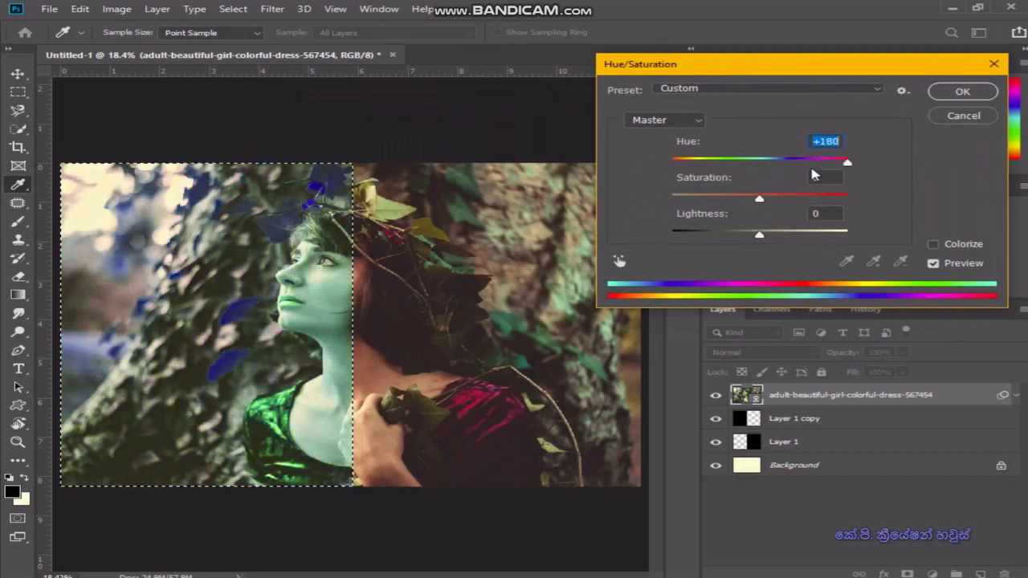
pyautogui.moveTo(759, 198); pyautogui.dragTo(668, 200)
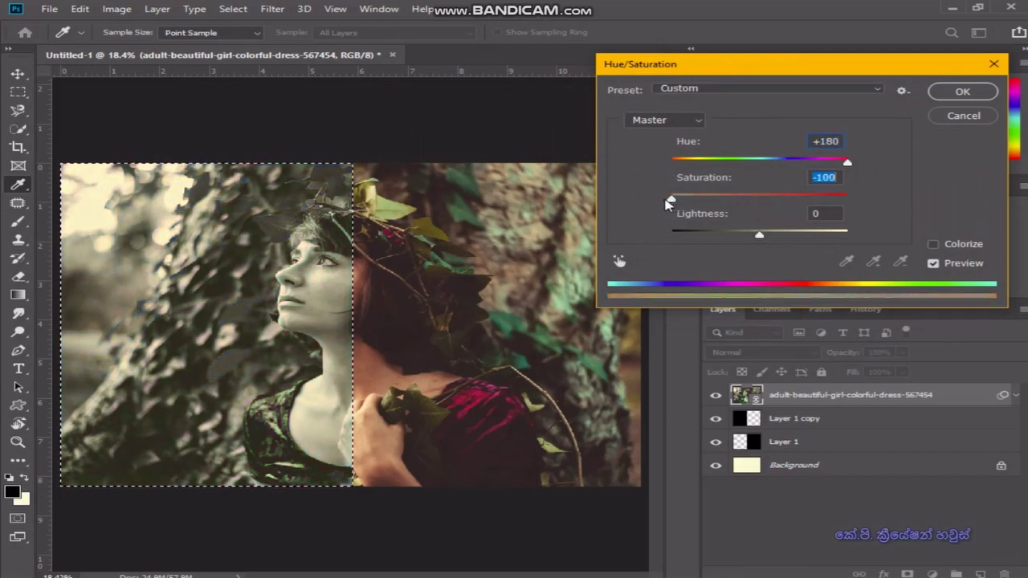
pyautogui.moveTo(846, 163); pyautogui.dragTo(768, 168)
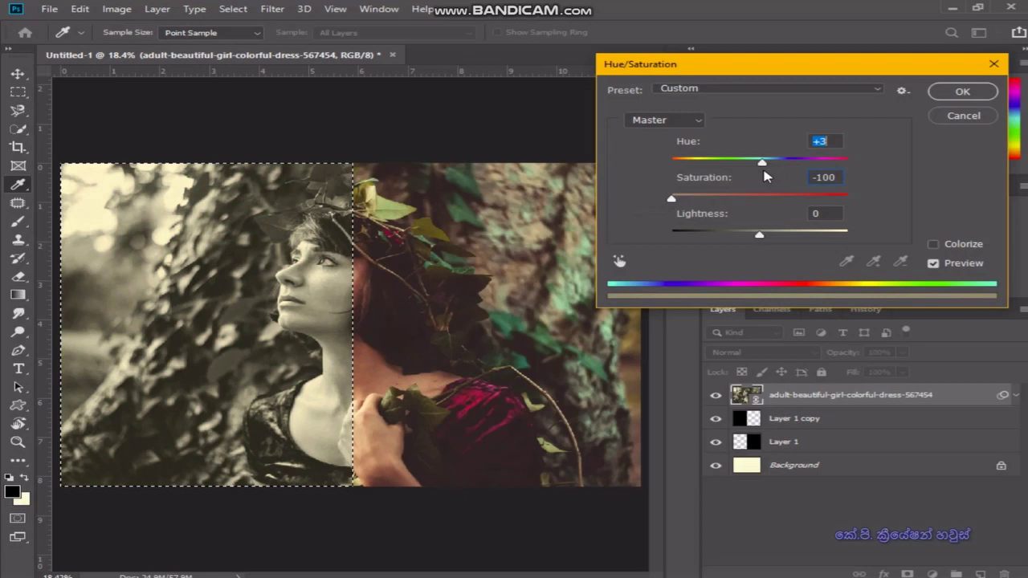
# Push saturation to maximum, return to natural colour, then raise lightness to wash it out
pyautogui.moveTo(671, 200)
pyautogui.mouseDown()
pyautogui.moveTo(847, 199)
pyautogui.moveTo(772, 198)
pyautogui.mouseUp()
pyautogui.moveTo(836, 219); pyautogui.dragTo(913, 219)
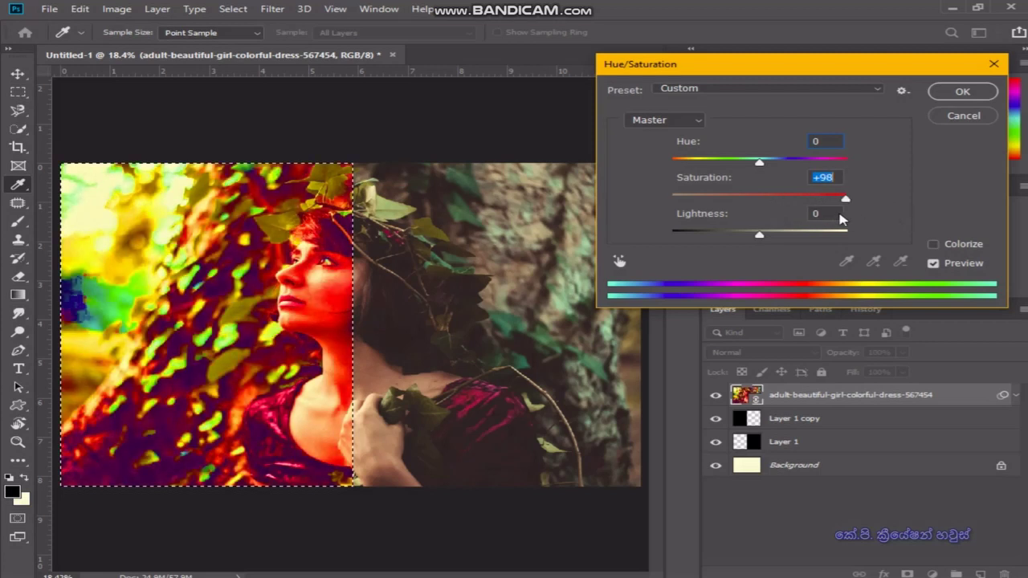
pyautogui.moveTo(841, 219)
pyautogui.mouseDown()
pyautogui.moveTo(723, 223)
pyautogui.moveTo(767, 225)
pyautogui.mouseUp()
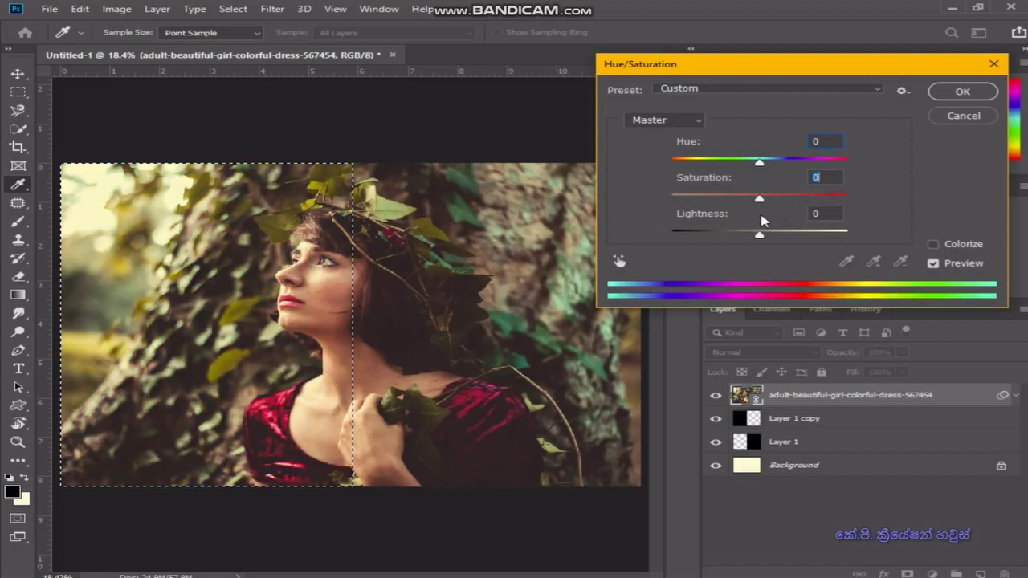
pyautogui.moveTo(761, 236)
pyautogui.mouseDown()
pyautogui.moveTo(849, 234)
pyautogui.moveTo(829, 245)
pyautogui.moveTo(666, 234)
pyautogui.moveTo(764, 234)
pyautogui.mouseUp()
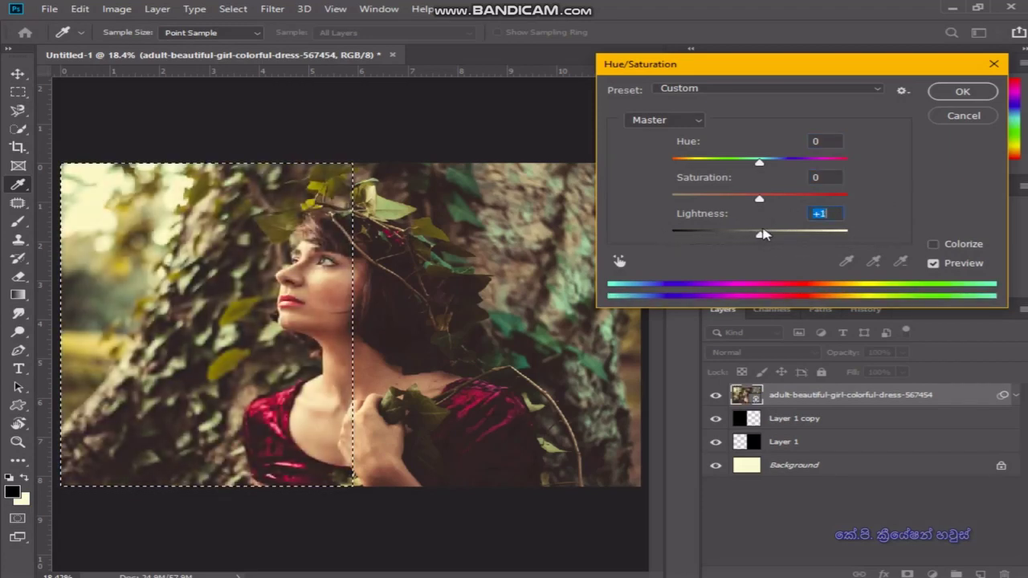
# Enable the on-image adjustment tool and toggle a sepia Colorize tint on and off
pyautogui.click(618, 264)
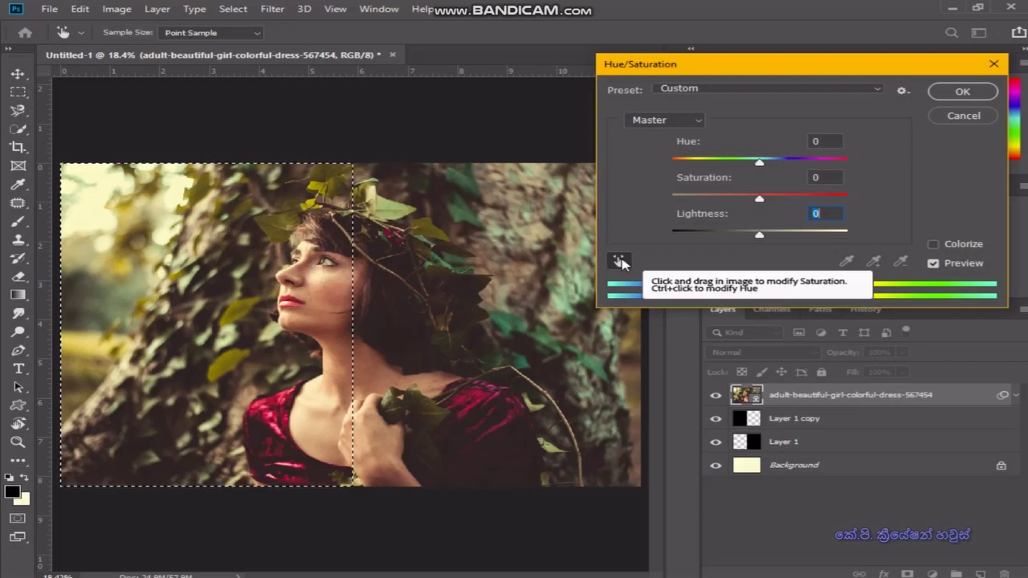
pyautogui.click(933, 244)
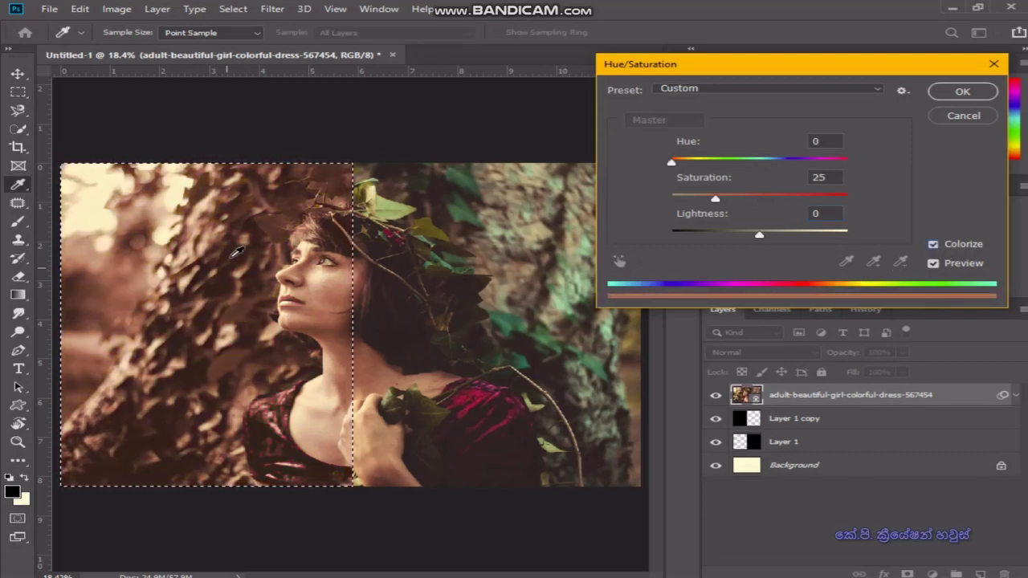
pyautogui.click(934, 245)
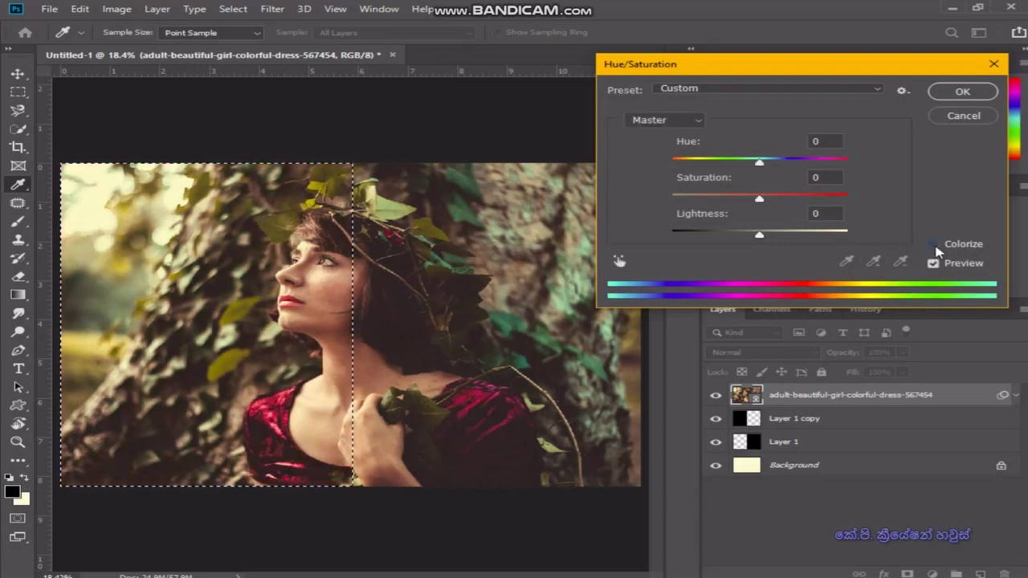
# Try the Old Style, Cyanotype and Increase Saturation presets, ending on Old Style
pyautogui.click(788, 93)
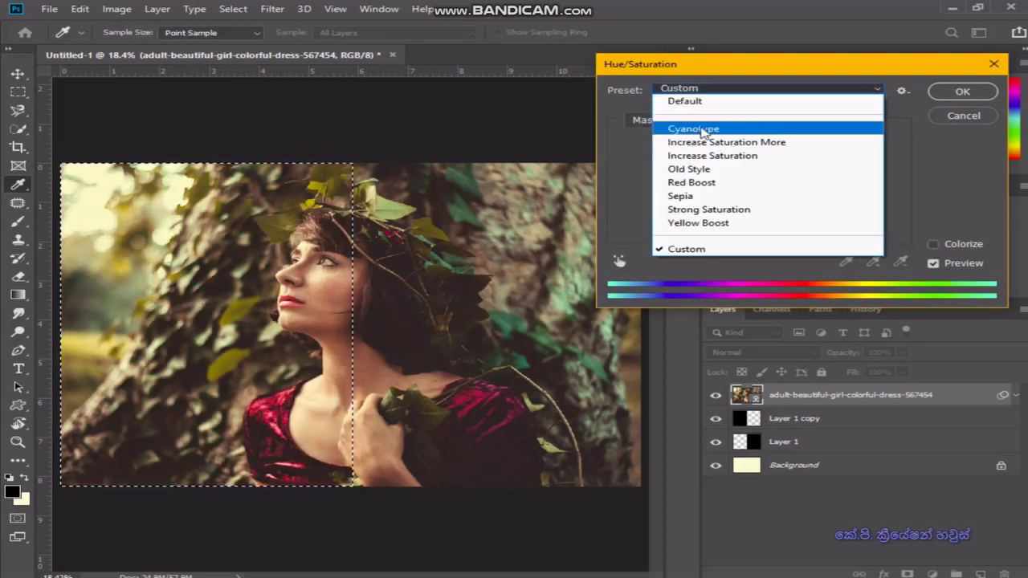
pyautogui.click(704, 170)
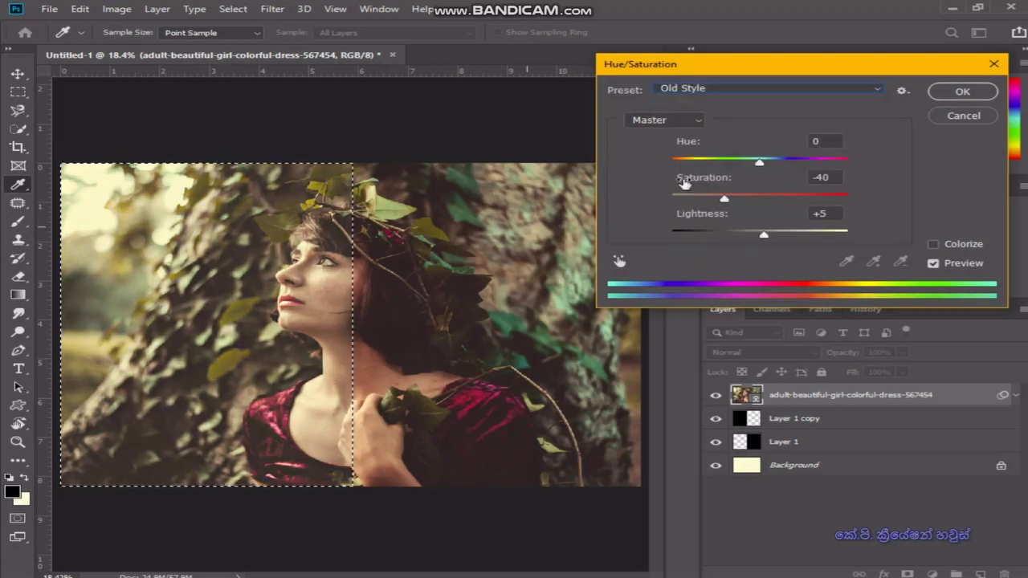
pyautogui.click(827, 93)
pyautogui.click(771, 129)
pyautogui.click(805, 90)
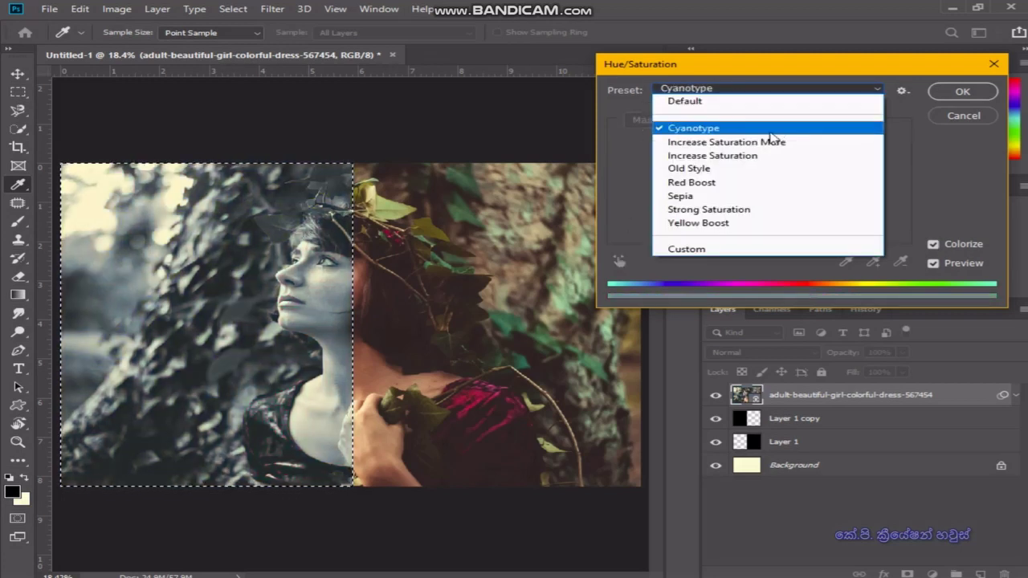
pyautogui.click(771, 142)
pyautogui.click(797, 90)
pyautogui.click(768, 155)
pyautogui.click(768, 90)
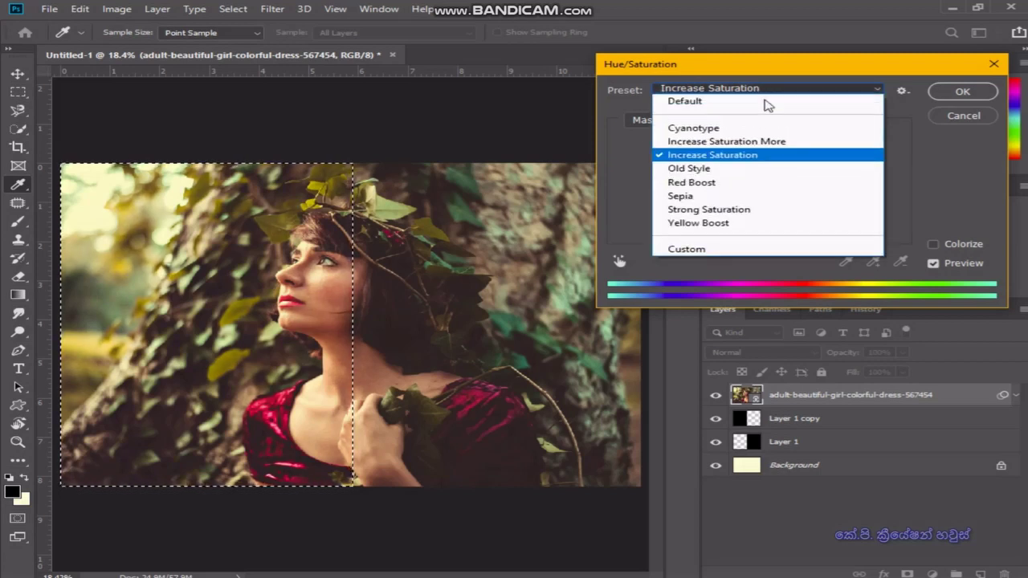
pyautogui.click(755, 167)
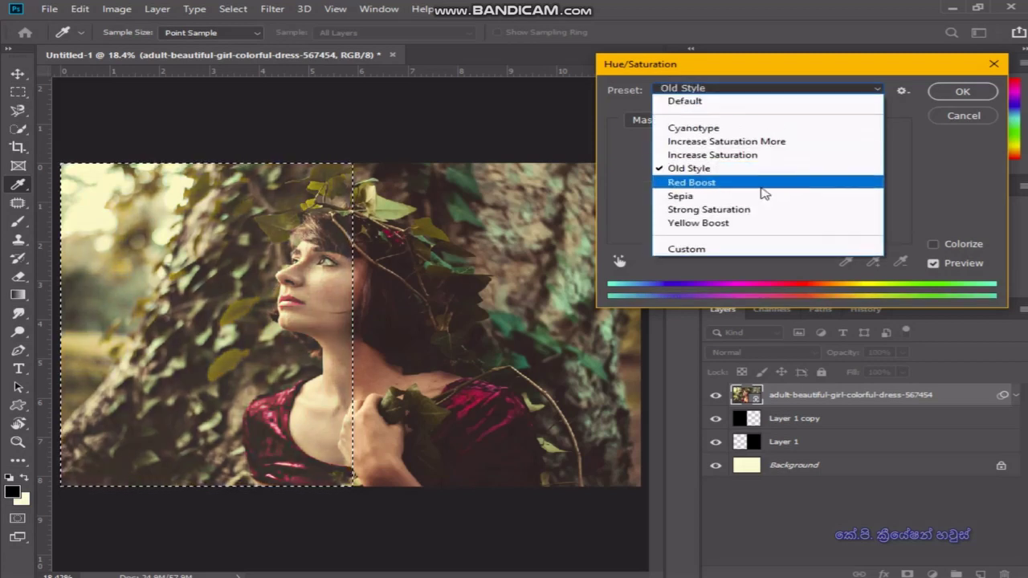
# Try the Red Boost, Sepia, Strong Saturation and Yellow Boost presets, then reset to Default
pyautogui.click(759, 183)
pyautogui.click(792, 90)
pyautogui.click(755, 195)
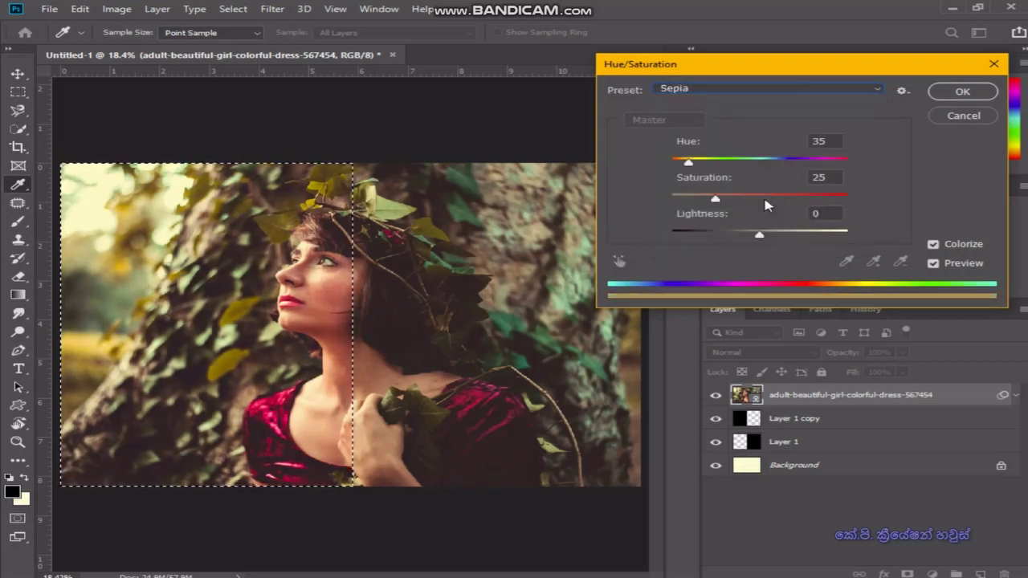
pyautogui.click(791, 90)
pyautogui.click(775, 210)
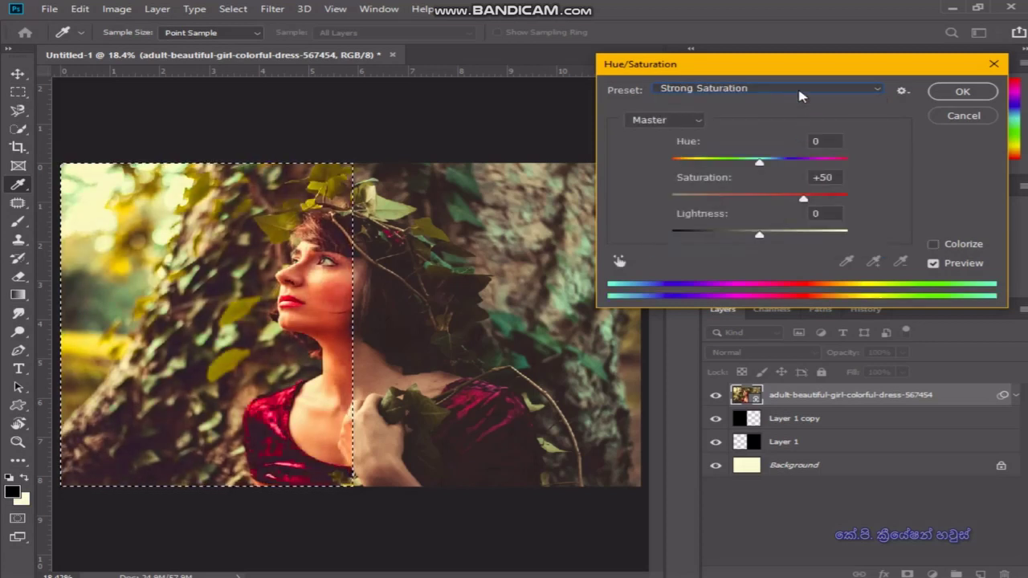
pyautogui.click(799, 90)
pyautogui.click(779, 227)
pyautogui.click(802, 90)
pyautogui.click(775, 250)
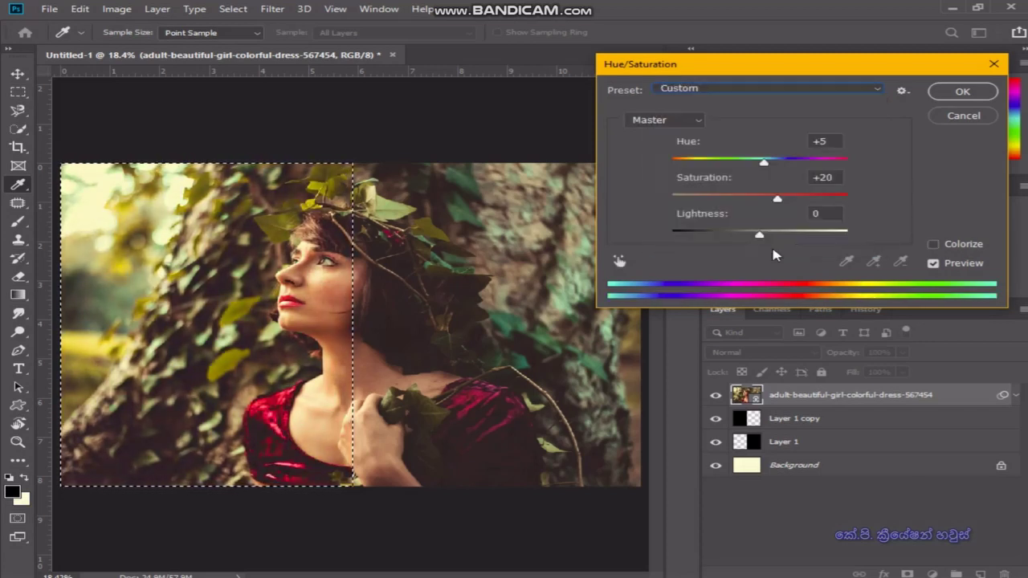
pyautogui.click(774, 88)
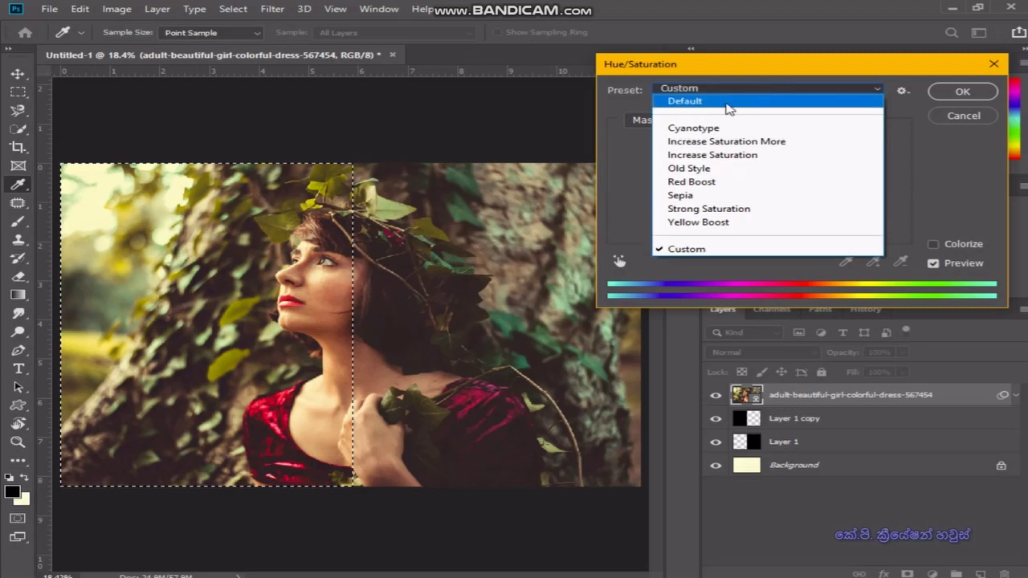
pyautogui.click(729, 102)
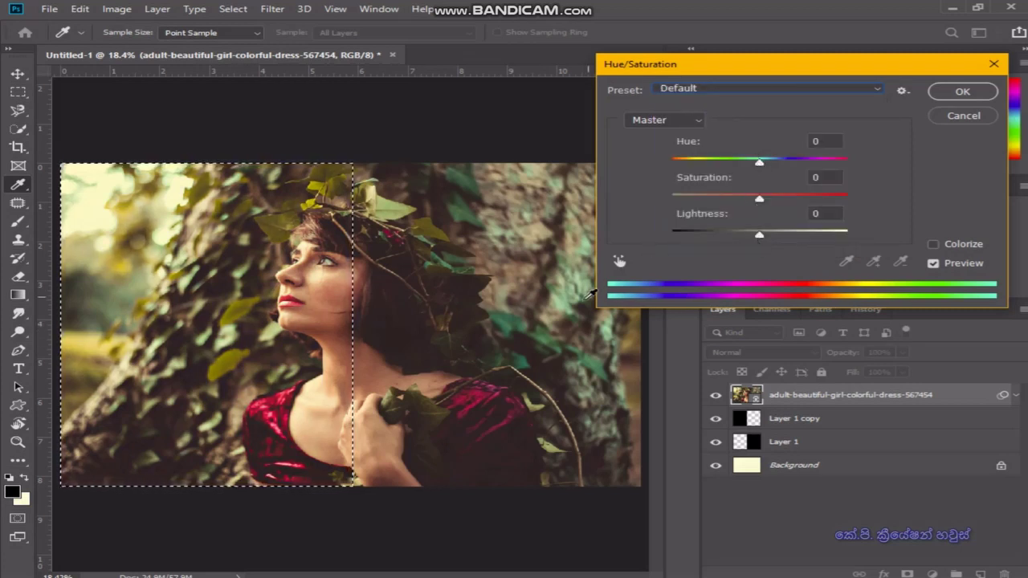
# Limit the adjustment to Reds, boost their saturation strongly, then ease it back slightly
pyautogui.click(686, 120)
pyautogui.click(643, 144)
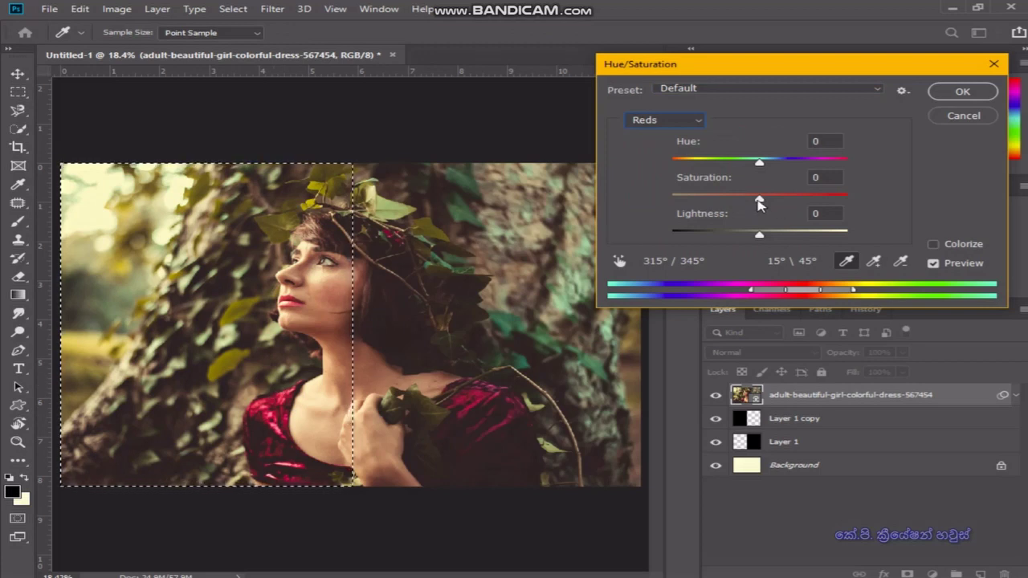
pyautogui.moveTo(759, 201); pyautogui.dragTo(842, 199)
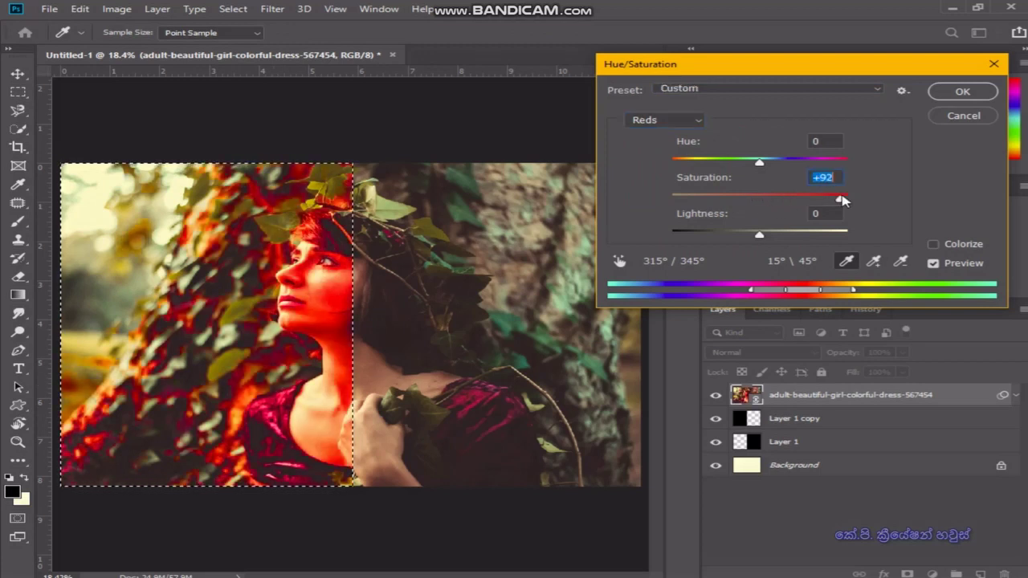
pyautogui.moveTo(751, 213)
pyautogui.mouseDown()
pyautogui.moveTo(724, 203)
pyautogui.moveTo(783, 207)
pyautogui.mouseUp()
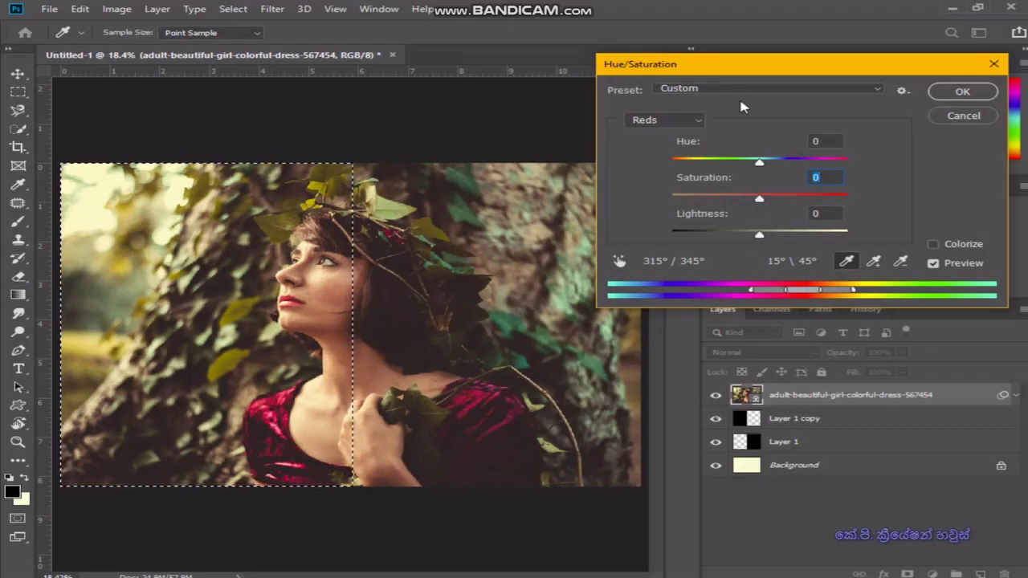
# Switch Hue/Saturation to Greens, then open Photo Filter and strengthen the warming filter
pyautogui.click(663, 120)
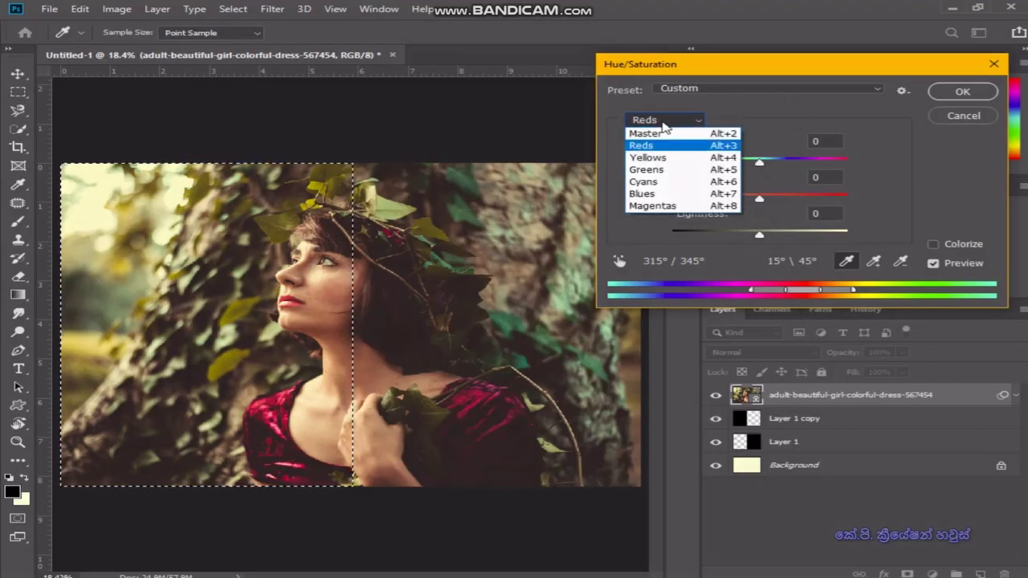
pyautogui.click(657, 171)
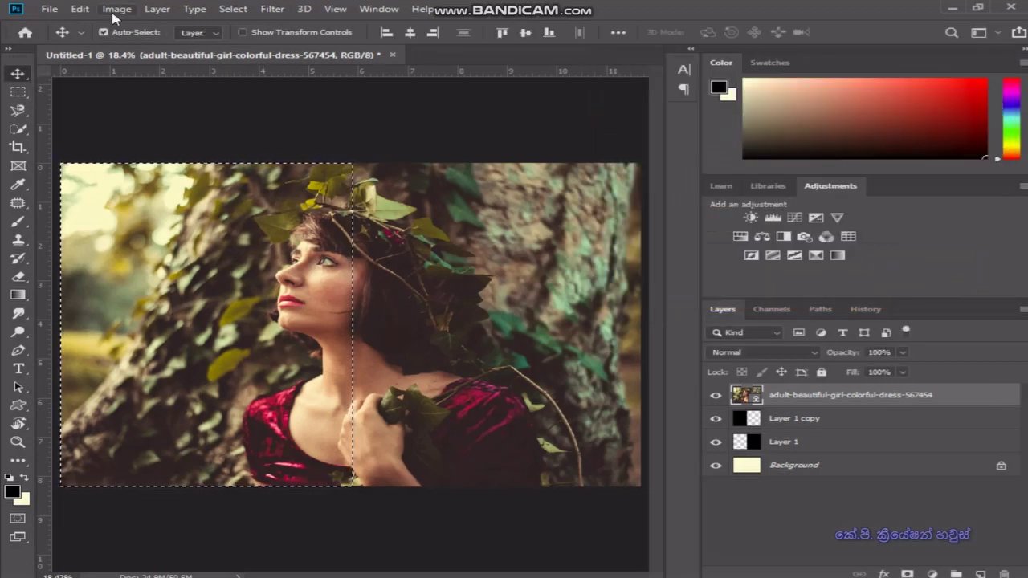
pyautogui.click(117, 9)
pyautogui.moveTo(145, 46)
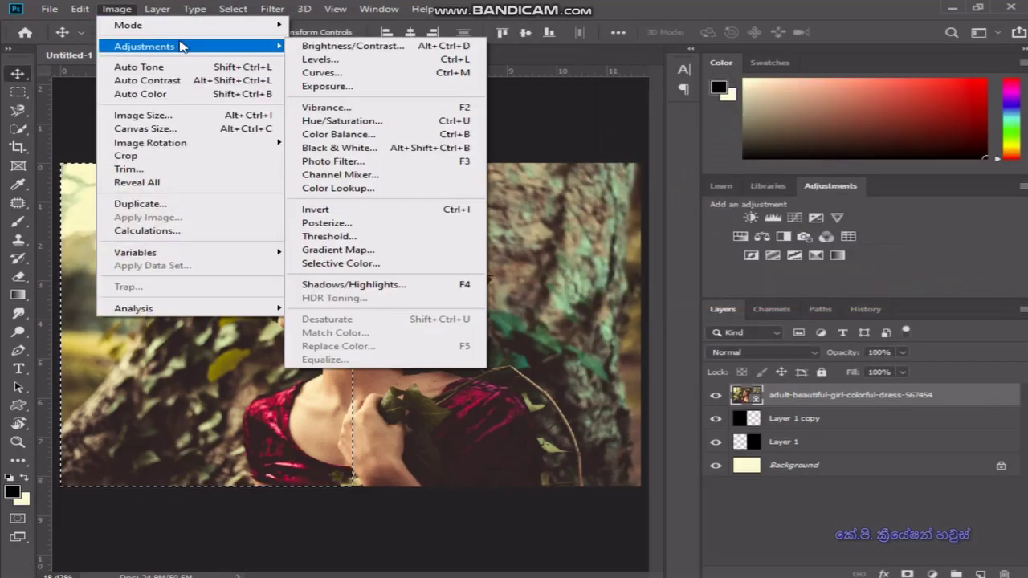
pyautogui.click(412, 163)
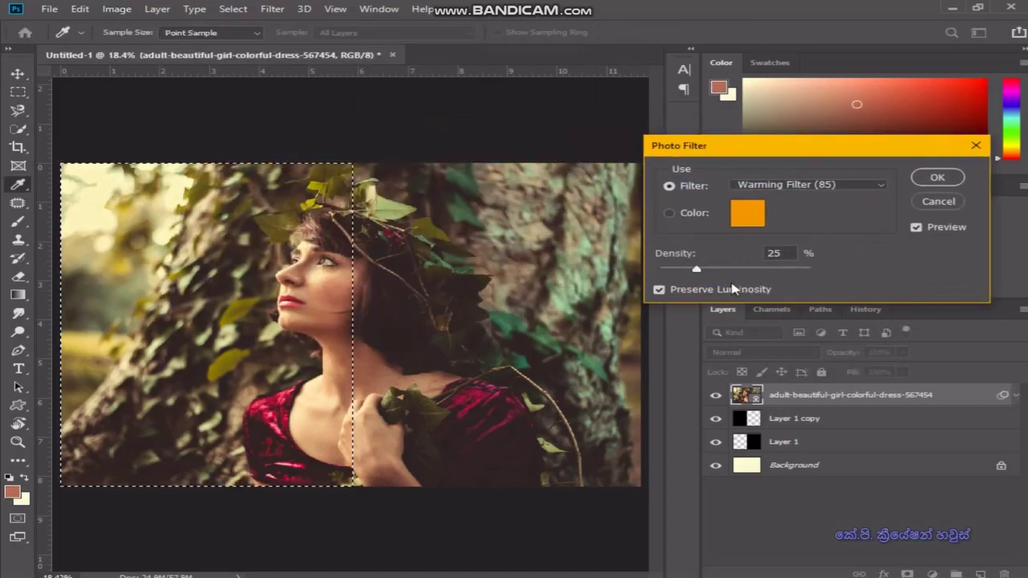
pyautogui.moveTo(700, 272)
pyautogui.mouseDown()
pyautogui.moveTo(799, 265)
pyautogui.moveTo(737, 267)
pyautogui.moveTo(790, 272)
pyautogui.mouseUp()
# Try a weaker custom orange colour, then return to Warming Filter (85) at about 1% density
pyautogui.click(669, 213)
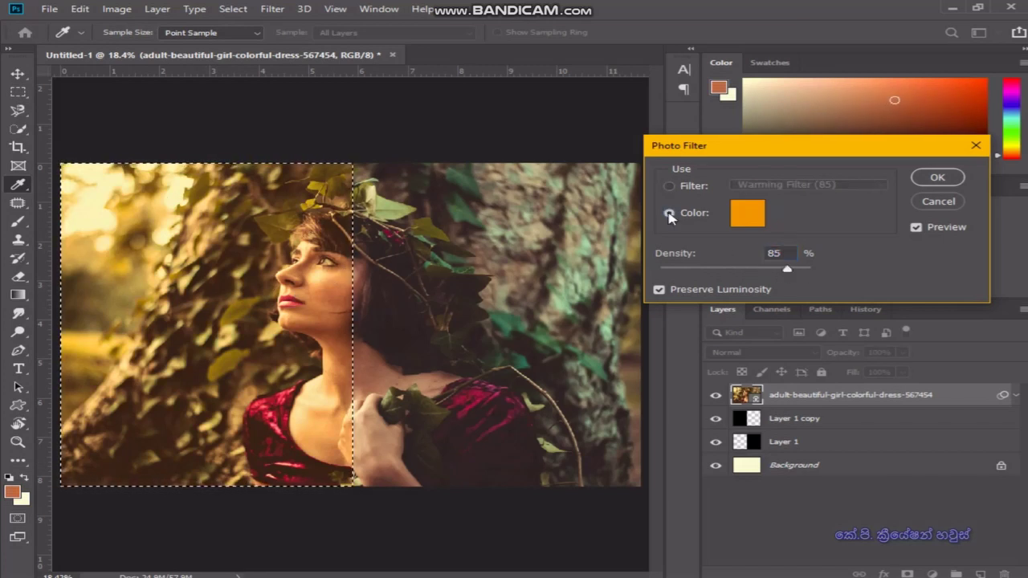
pyautogui.moveTo(791, 277); pyautogui.dragTo(695, 273)
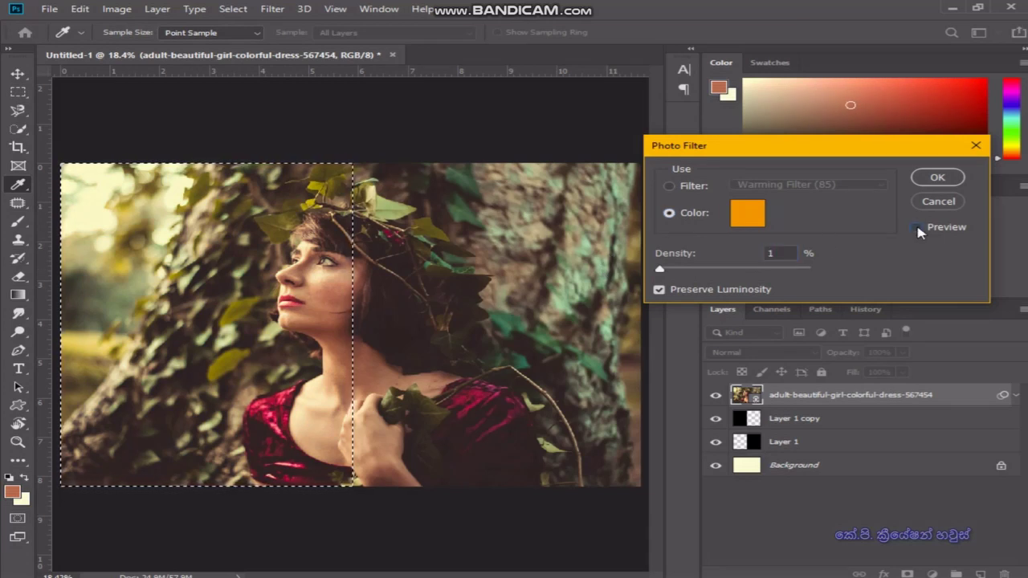
pyautogui.click(669, 187)
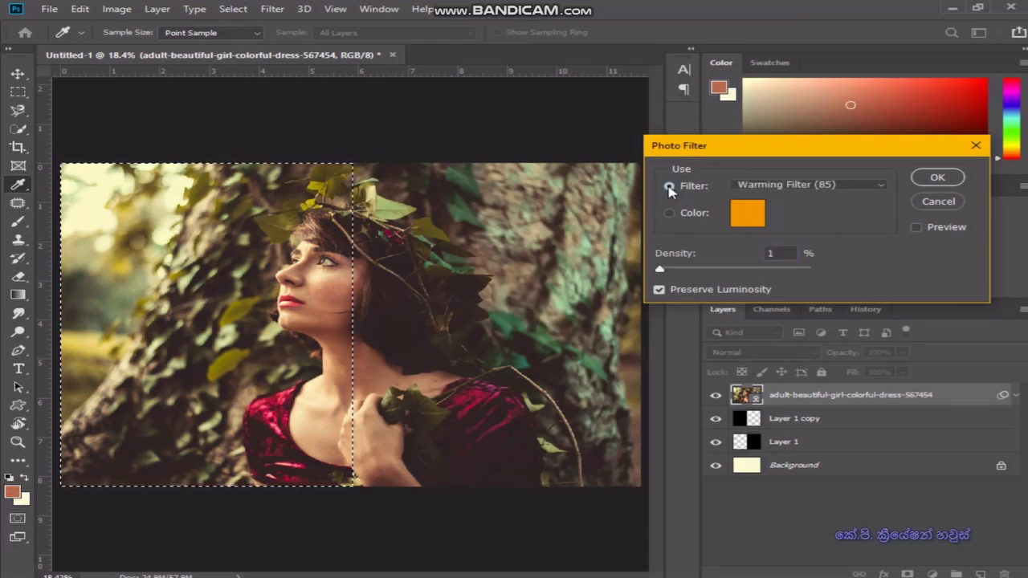
pyautogui.click(877, 188)
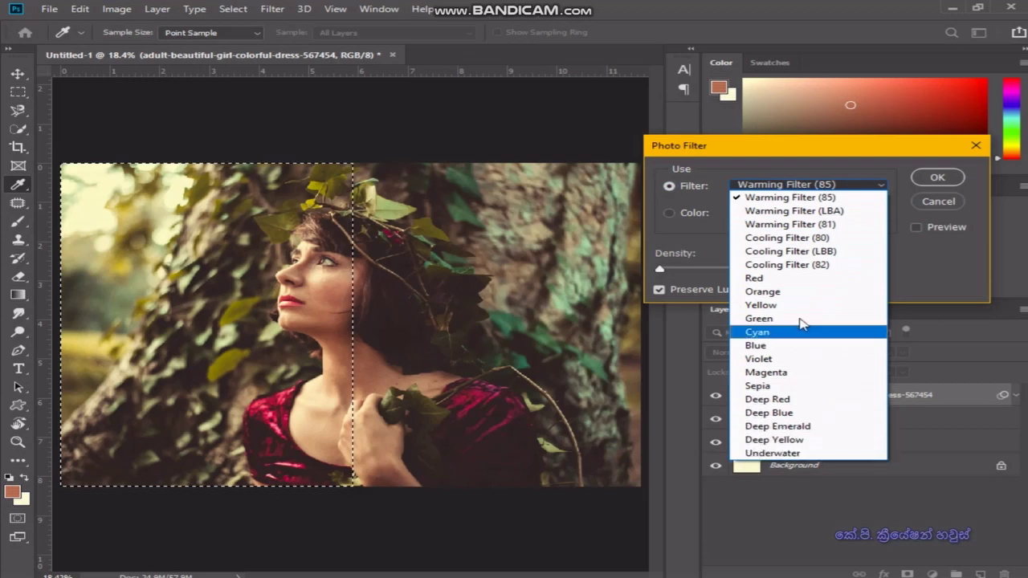
pyautogui.click(941, 276)
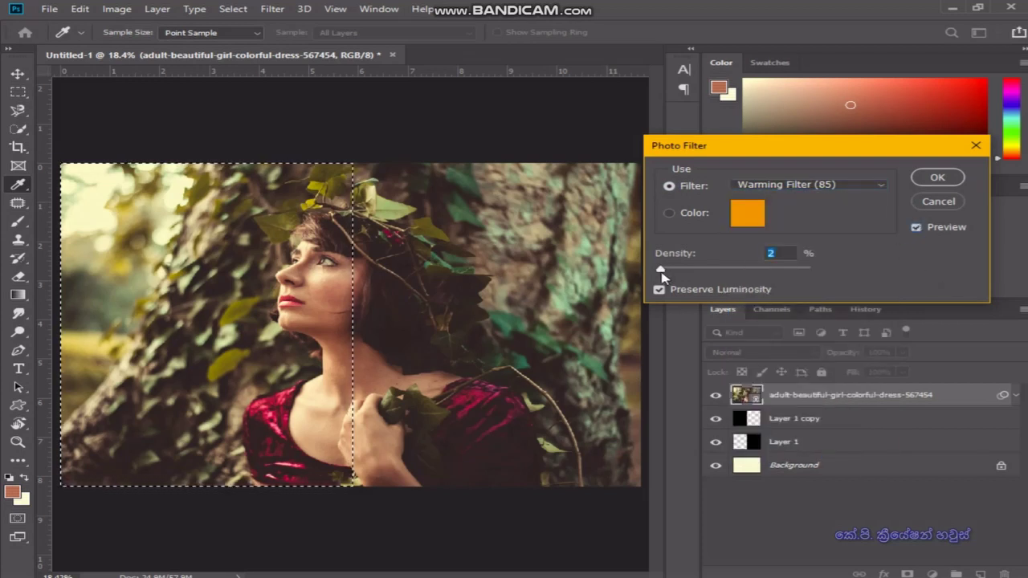
pyautogui.moveTo(663, 277)
pyautogui.mouseDown()
pyautogui.moveTo(809, 275)
pyautogui.moveTo(671, 269)
pyautogui.mouseUp()
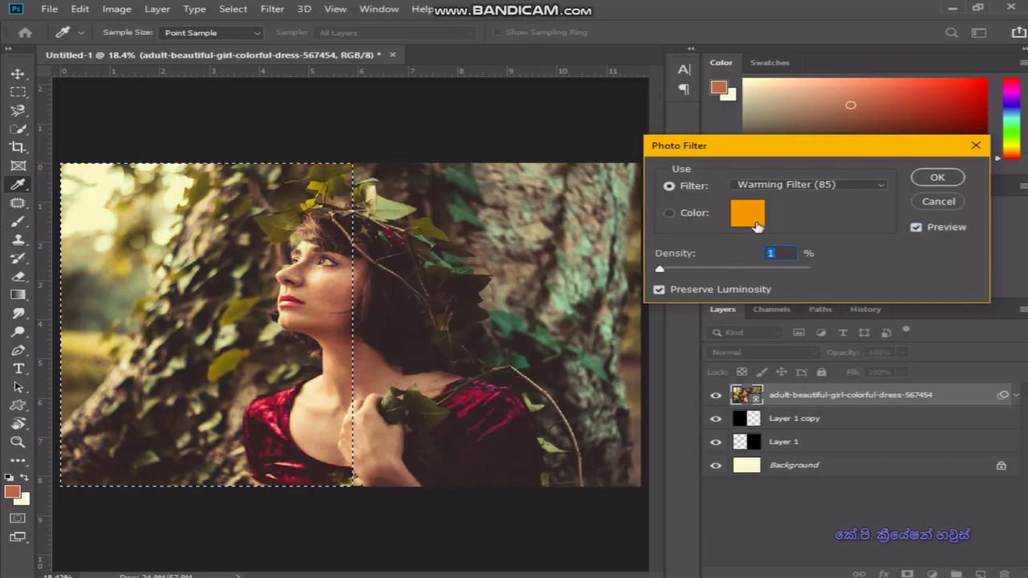
# Set the Photo Filter to a custom bright magenta colour and raise its density
pyautogui.click(748, 213)
pyautogui.click(811, 168)
pyautogui.click(772, 153)
pyautogui.click(967, 128)
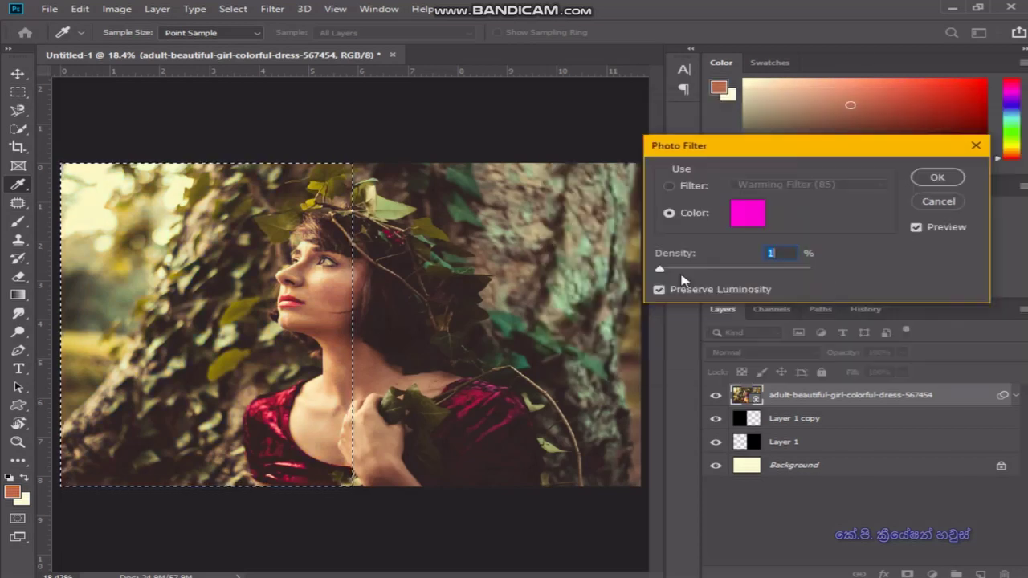
pyautogui.moveTo(677, 269); pyautogui.dragTo(781, 268)
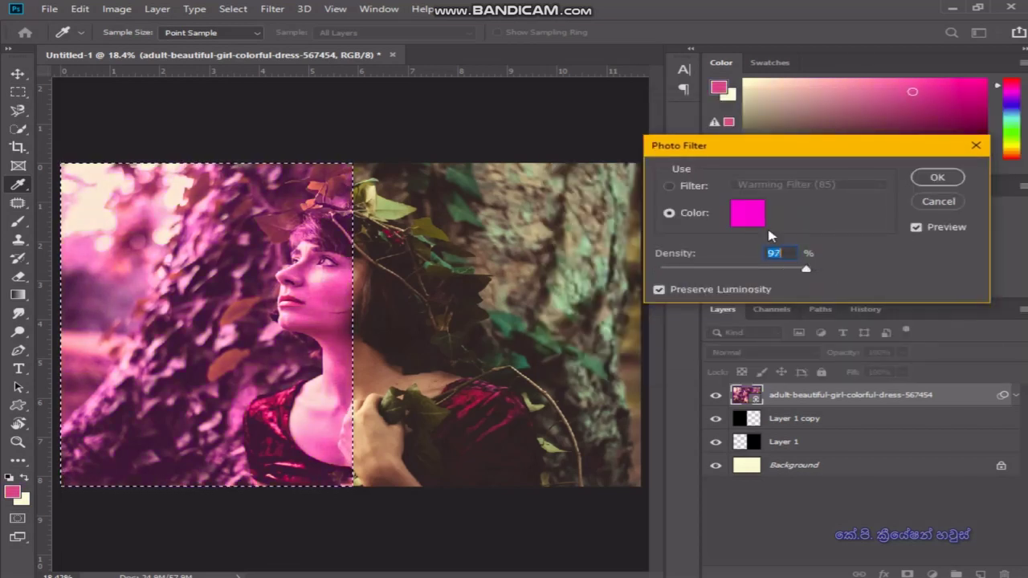
# Preview blue-violet, green, yellow, orange and red, keep magenta, lower density, then cancel Photo Filter
pyautogui.click(748, 213)
pyautogui.click(808, 191)
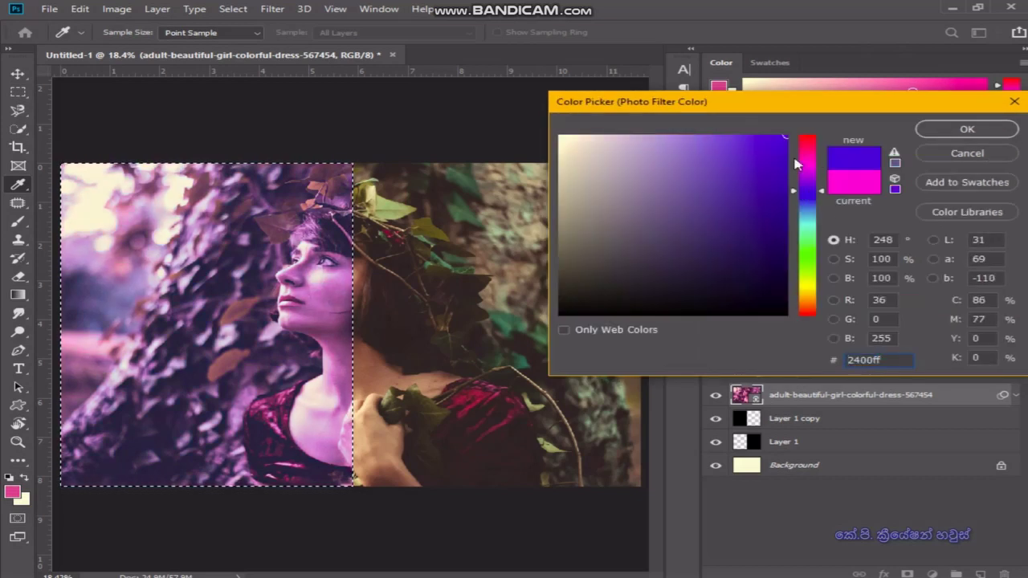
pyautogui.click(806, 253)
pyautogui.click(807, 281)
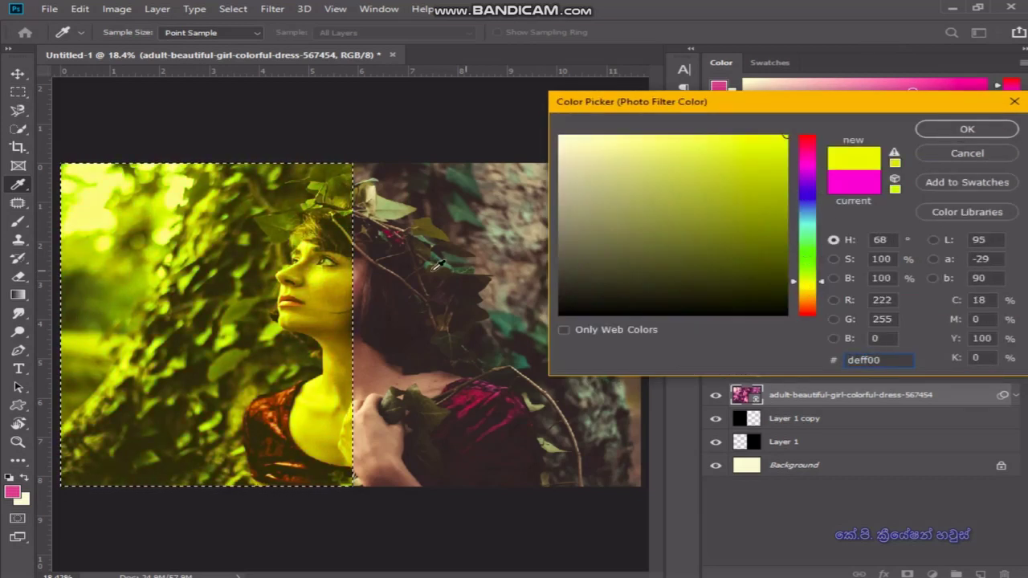
pyautogui.click(808, 299)
pyautogui.click(808, 315)
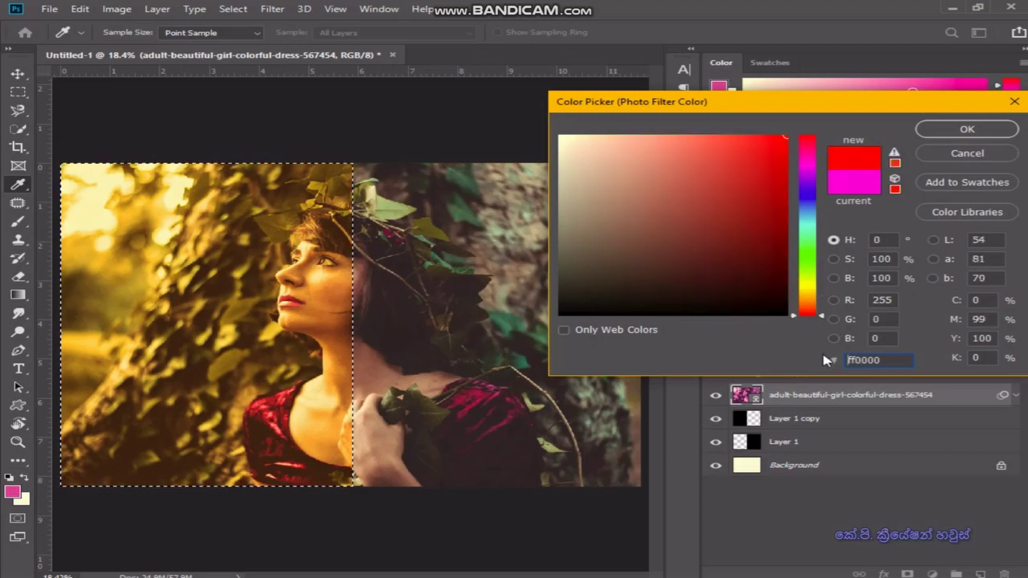
pyautogui.click(972, 152)
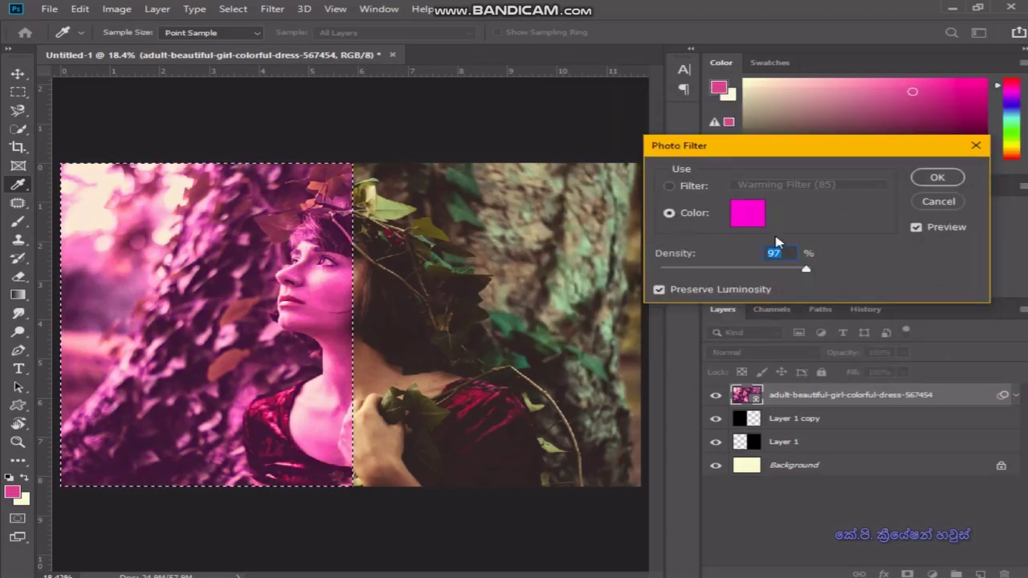
pyautogui.moveTo(743, 272); pyautogui.dragTo(720, 272)
pyautogui.click(938, 202)
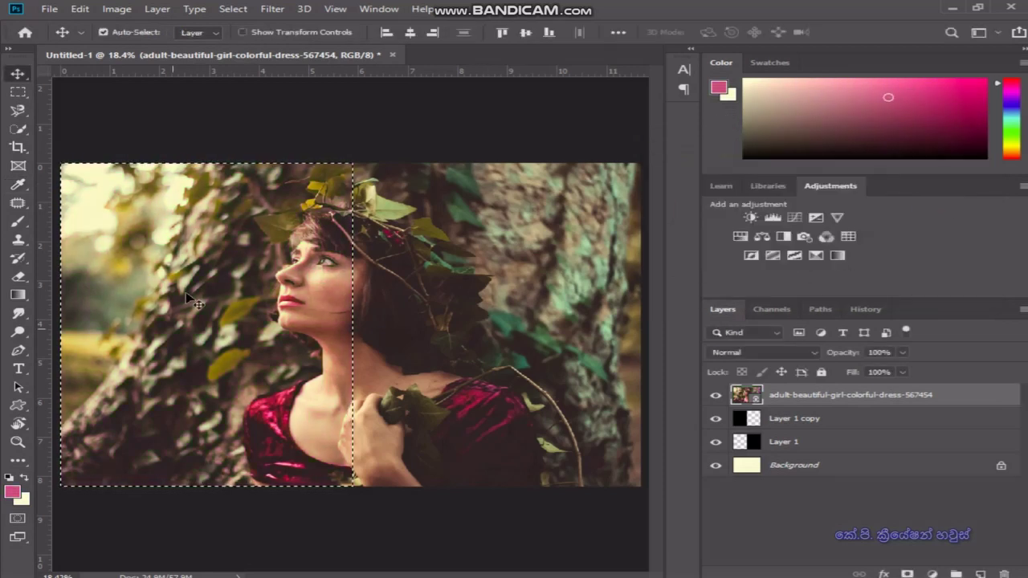
pyautogui.click(117, 10)
pyautogui.moveTo(145, 46)
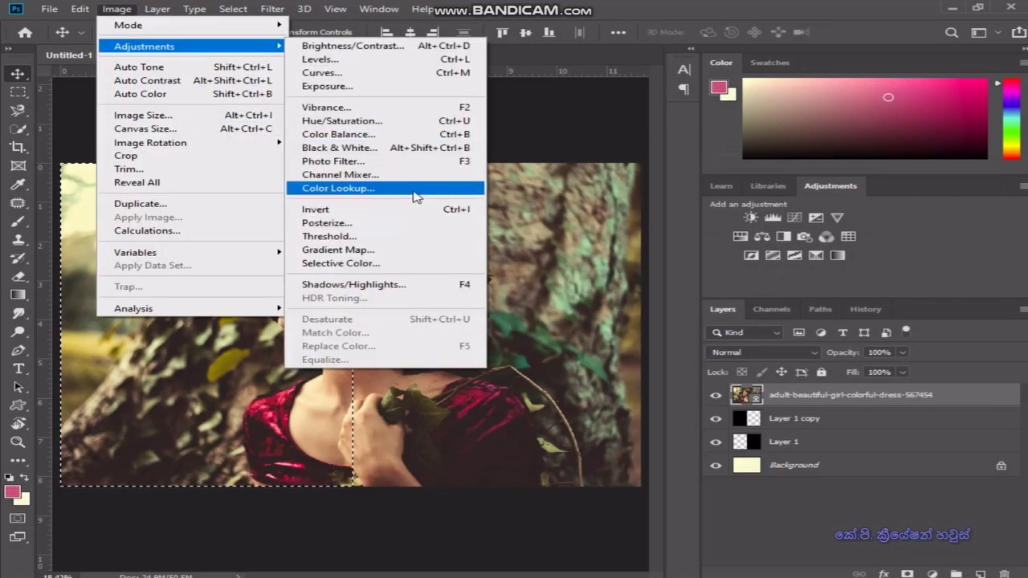
pyautogui.click(418, 174)
pyautogui.moveTo(442, 86); pyautogui.dragTo(767, 76)
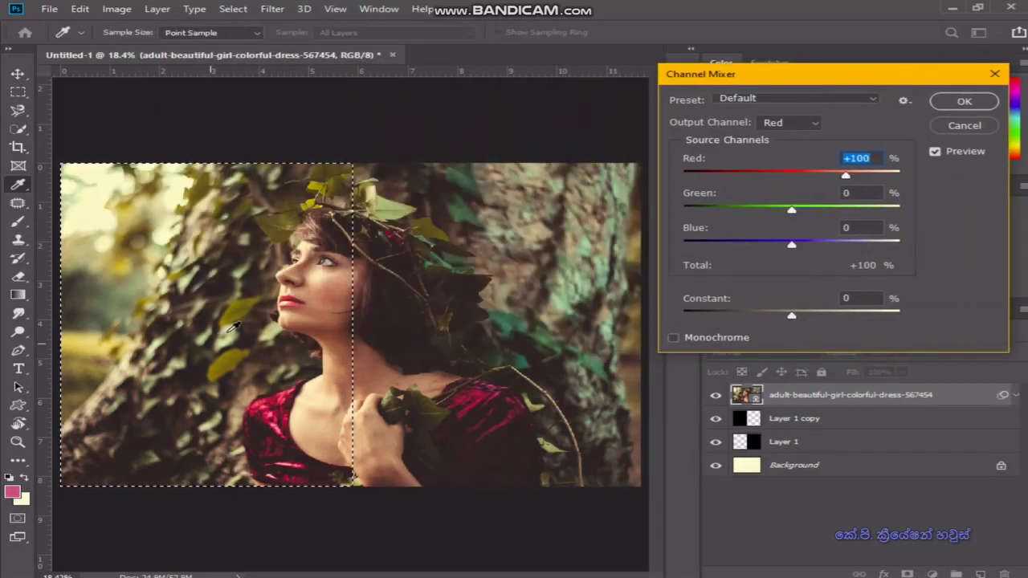
pyautogui.moveTo(850, 179)
pyautogui.mouseDown()
pyautogui.moveTo(761, 178)
pyautogui.moveTo(910, 186)
pyautogui.moveTo(808, 175)
pyautogui.moveTo(858, 175)
pyautogui.mouseUp()
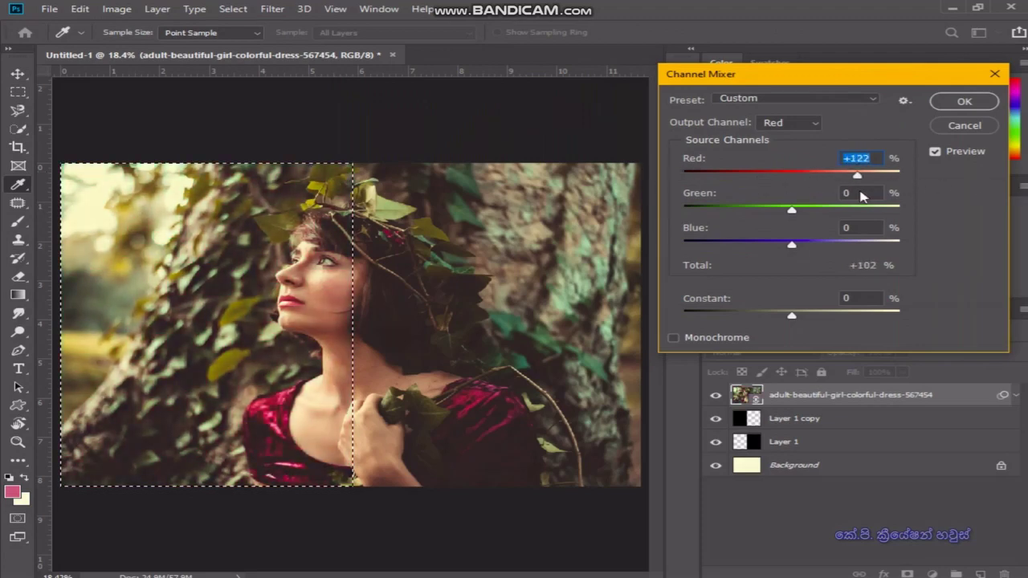
pyautogui.click(791, 123)
pyautogui.click(776, 149)
pyautogui.click(791, 122)
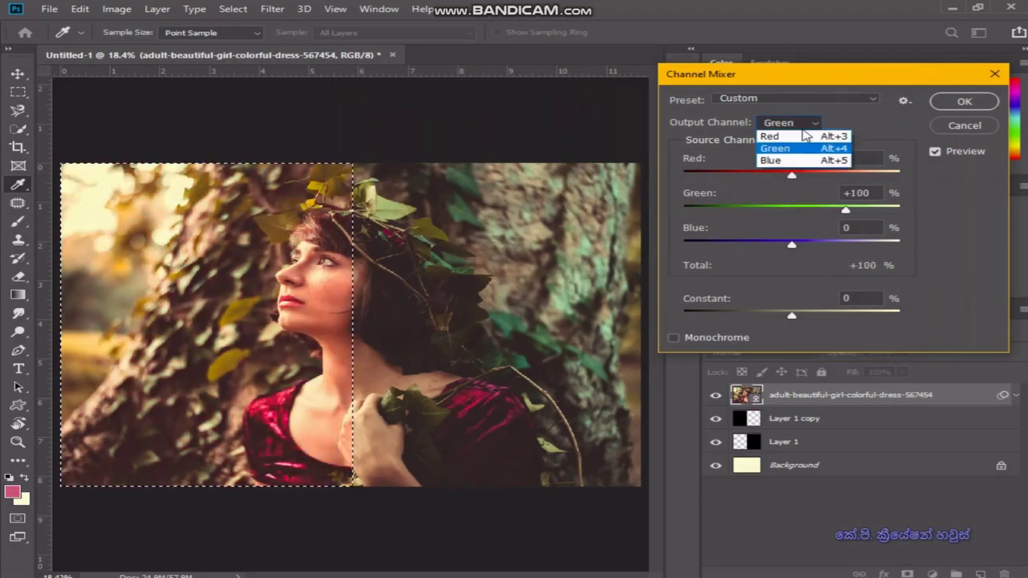
pyautogui.click(773, 160)
pyautogui.click(792, 124)
pyautogui.click(793, 138)
pyautogui.click(870, 99)
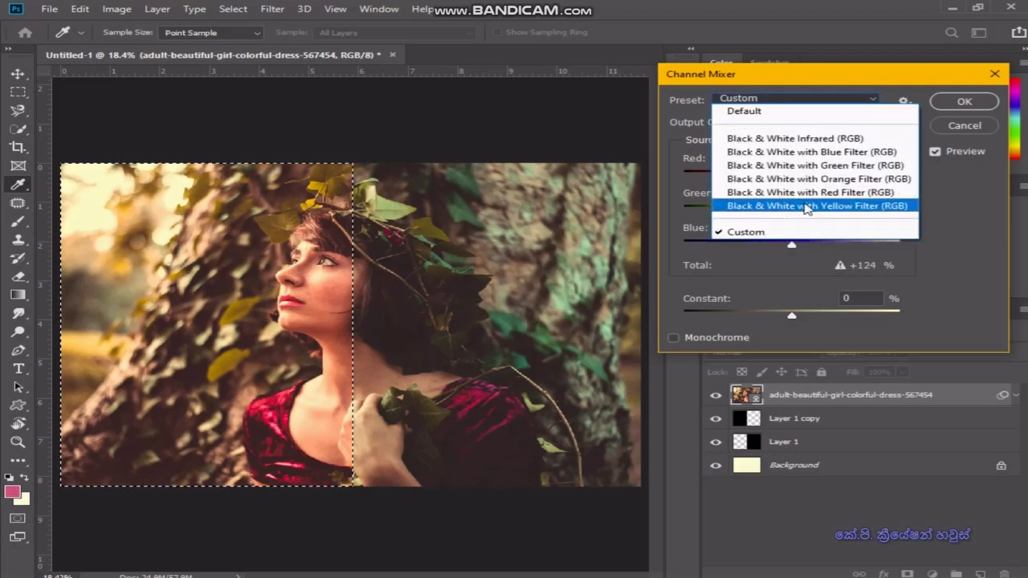
pyautogui.click(769, 114)
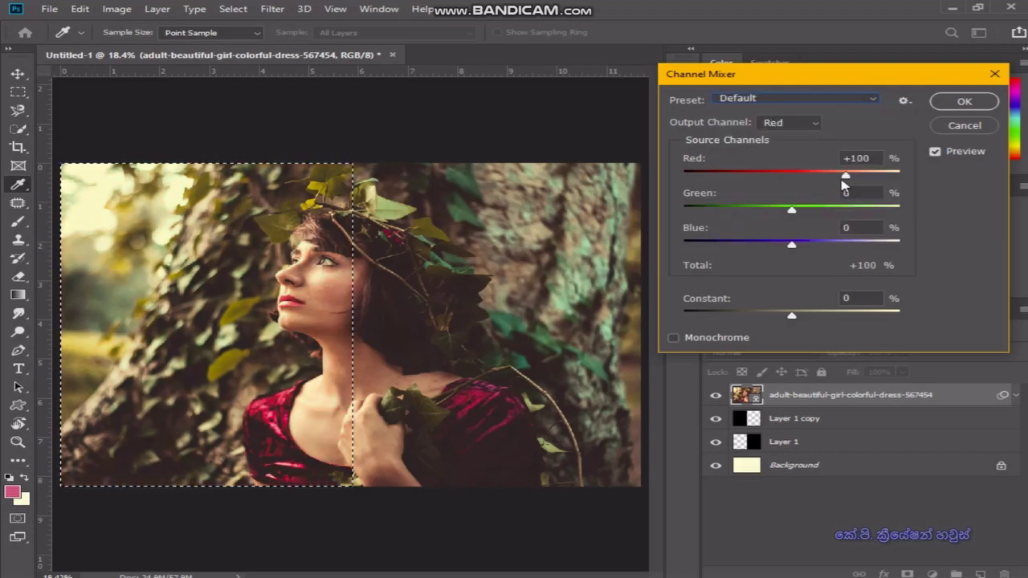
pyautogui.moveTo(792, 211)
pyautogui.mouseDown()
pyautogui.moveTo(789, 221)
pyautogui.moveTo(867, 243)
pyautogui.moveTo(722, 249)
pyautogui.mouseUp()
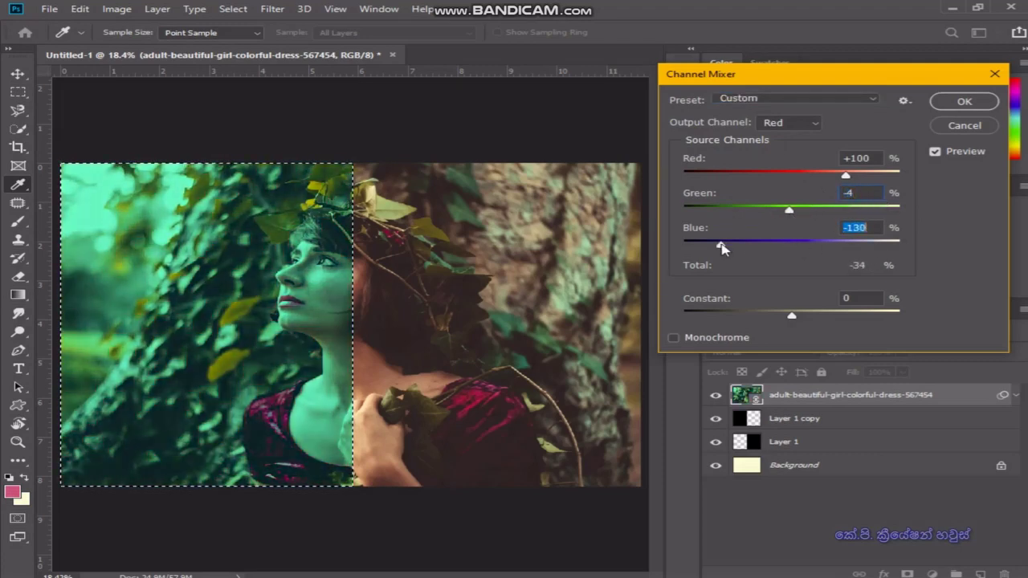
pyautogui.moveTo(796, 319)
pyautogui.mouseDown()
pyautogui.moveTo(895, 300)
pyautogui.moveTo(711, 338)
pyautogui.moveTo(818, 316)
pyautogui.mouseUp()
pyautogui.click(673, 341)
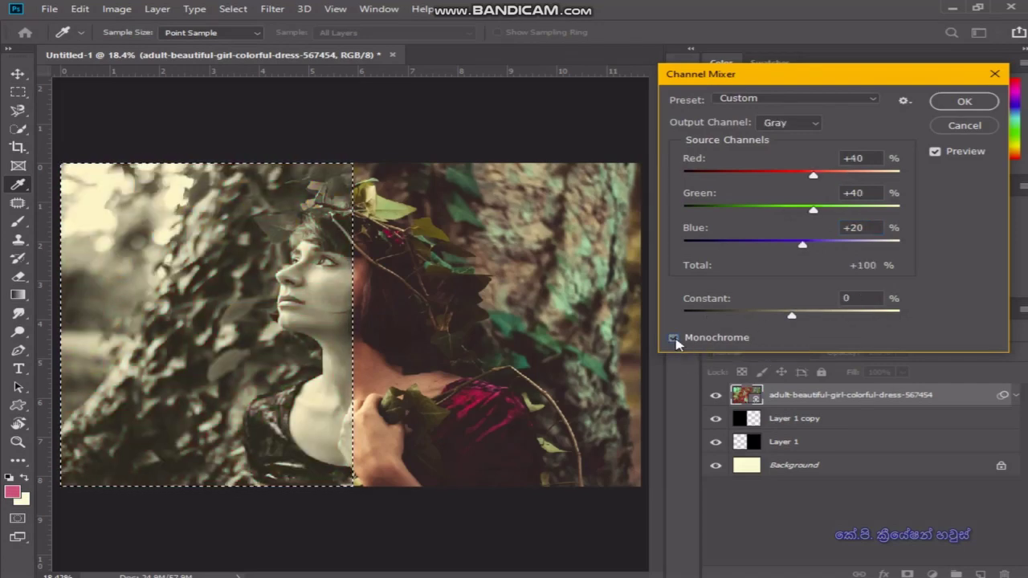
pyautogui.moveTo(753, 318)
pyautogui.mouseDown()
pyautogui.moveTo(894, 314)
pyautogui.moveTo(757, 309)
pyautogui.mouseUp()
pyautogui.click(674, 338)
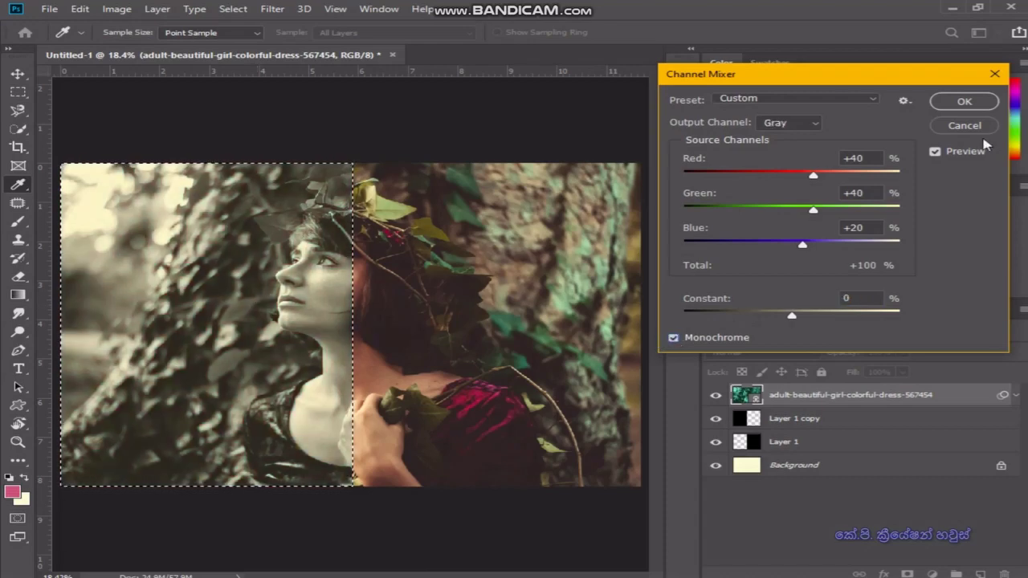
pyautogui.click(935, 151)
pyautogui.click(935, 151)
# Cancel the Channel Mixer, open Color Lookup, and check the 3D LUT list without choosing
pyautogui.click(964, 125)
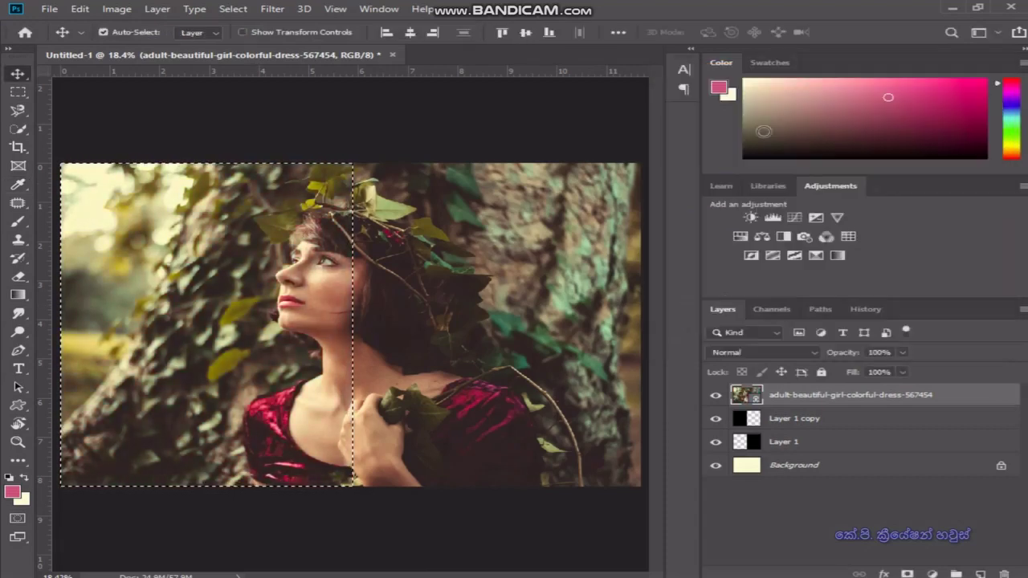
pyautogui.click(156, 9)
pyautogui.moveTo(145, 46)
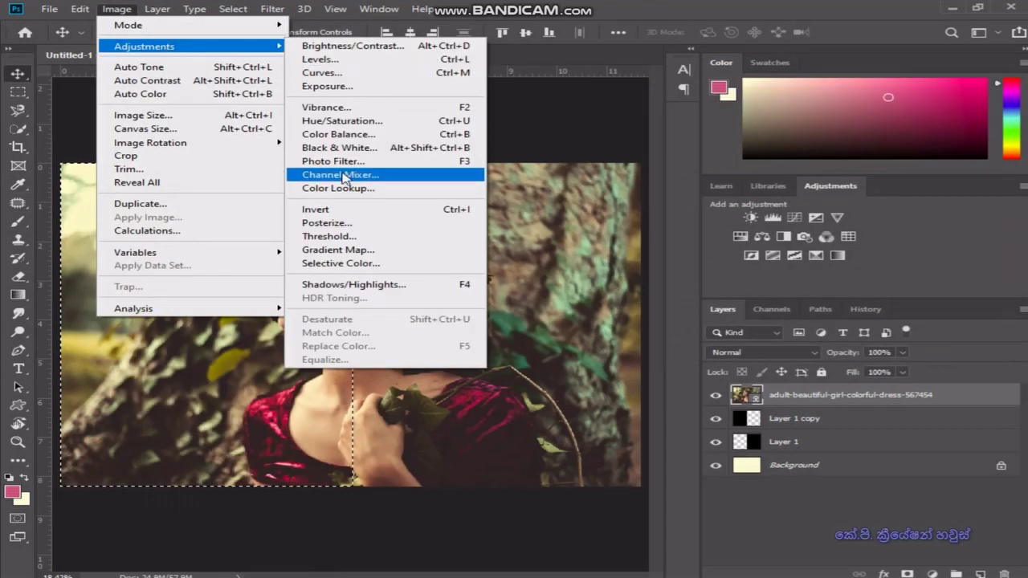
pyautogui.click(383, 195)
pyautogui.moveTo(383, 120); pyautogui.dragTo(628, 143)
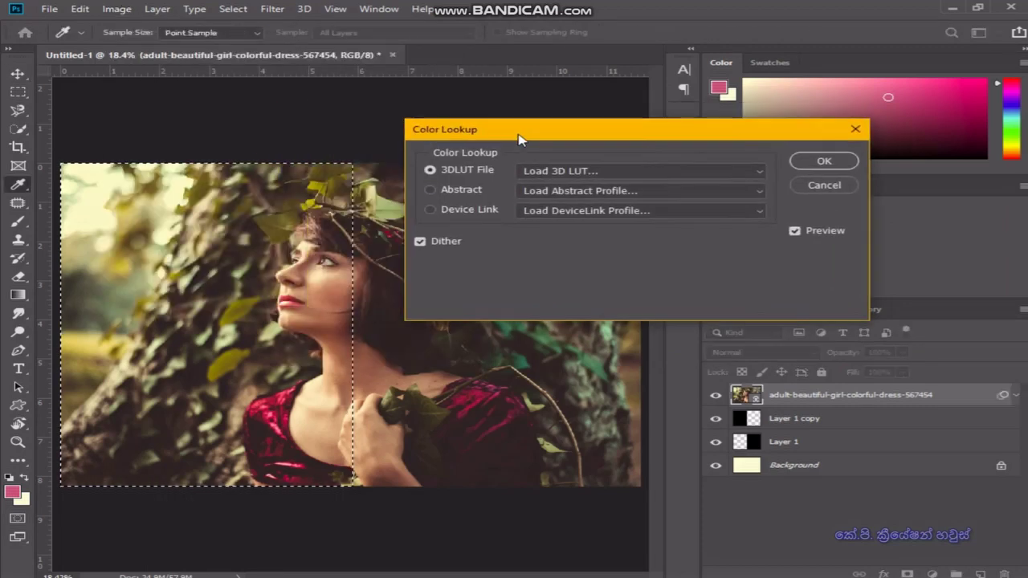
pyautogui.click(823, 180)
pyautogui.click(838, 148)
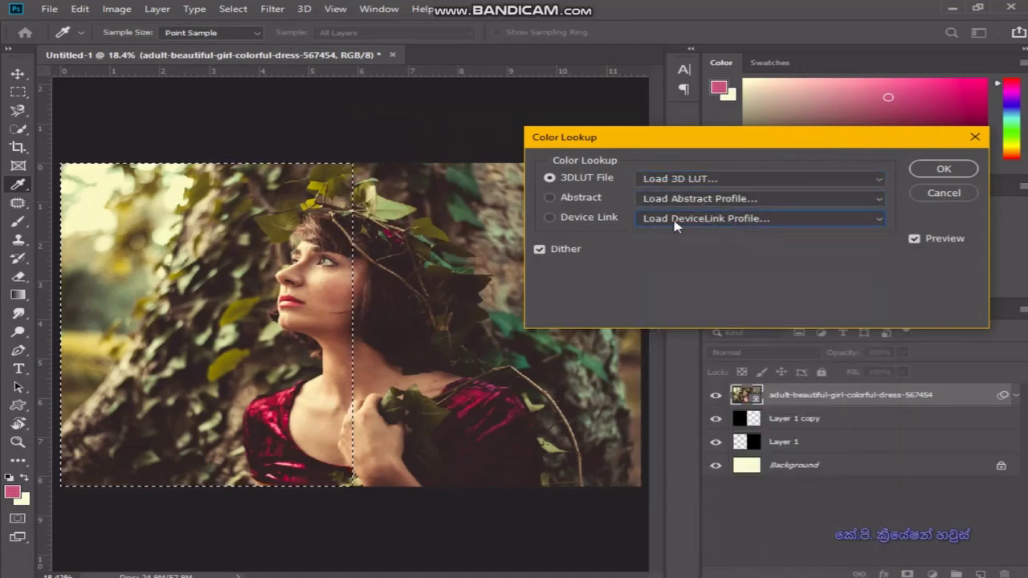
# Browse the Desktop for an Abstract profile, then close the file browser without loading
pyautogui.click(554, 199)
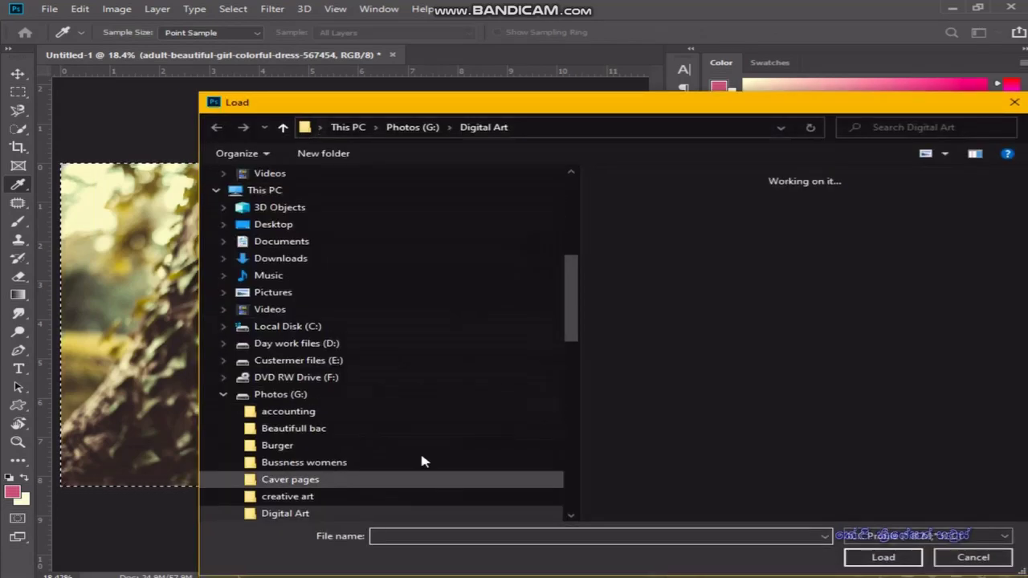
pyautogui.click(242, 253)
pyautogui.click(922, 537)
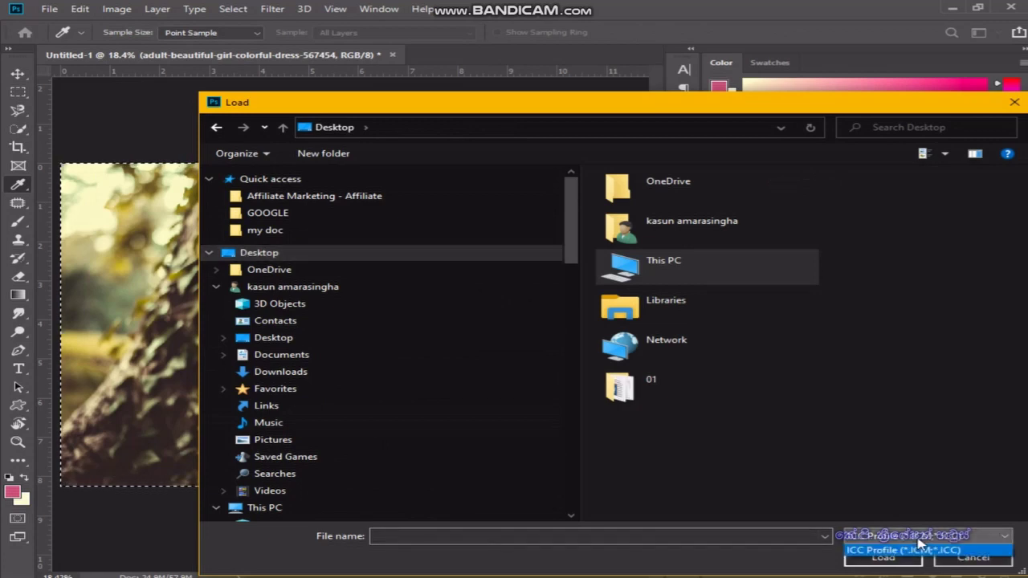
pyautogui.click(407, 536)
pyautogui.write('1')
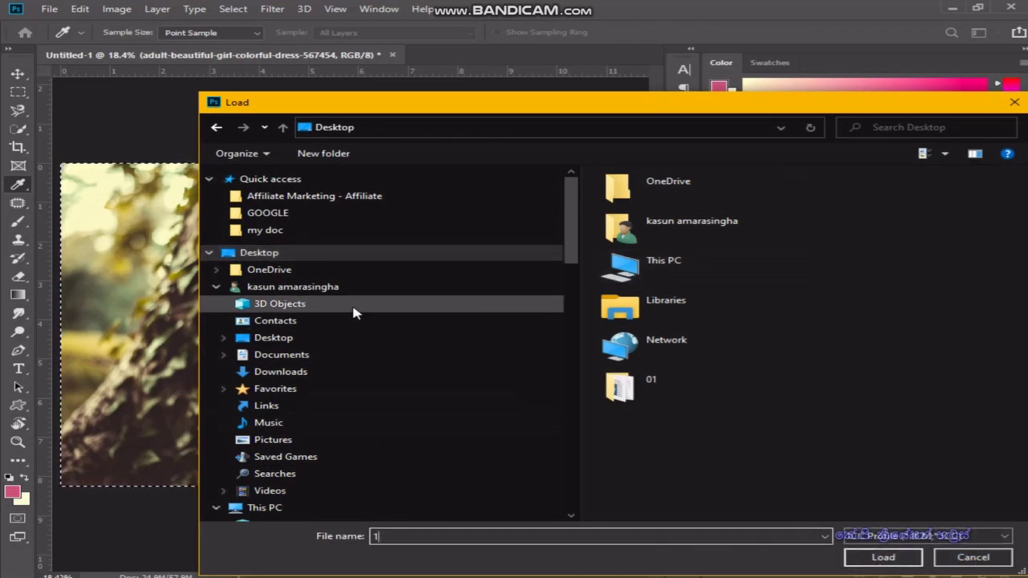
pyautogui.click(976, 557)
# Browse twice for a Device Link profile without loading any, then cancel Color Lookup
pyautogui.click(549, 218)
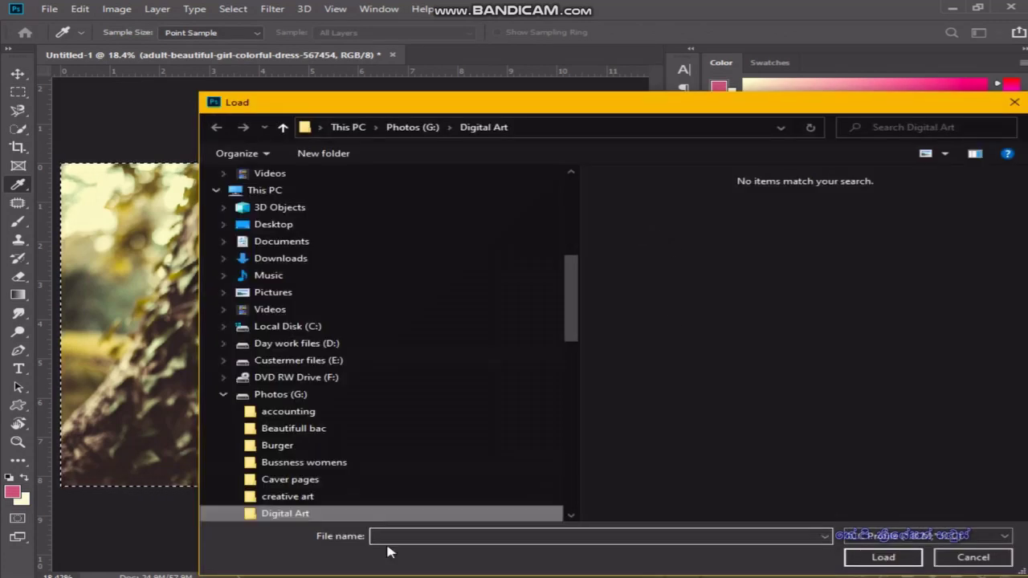
pyautogui.click(976, 557)
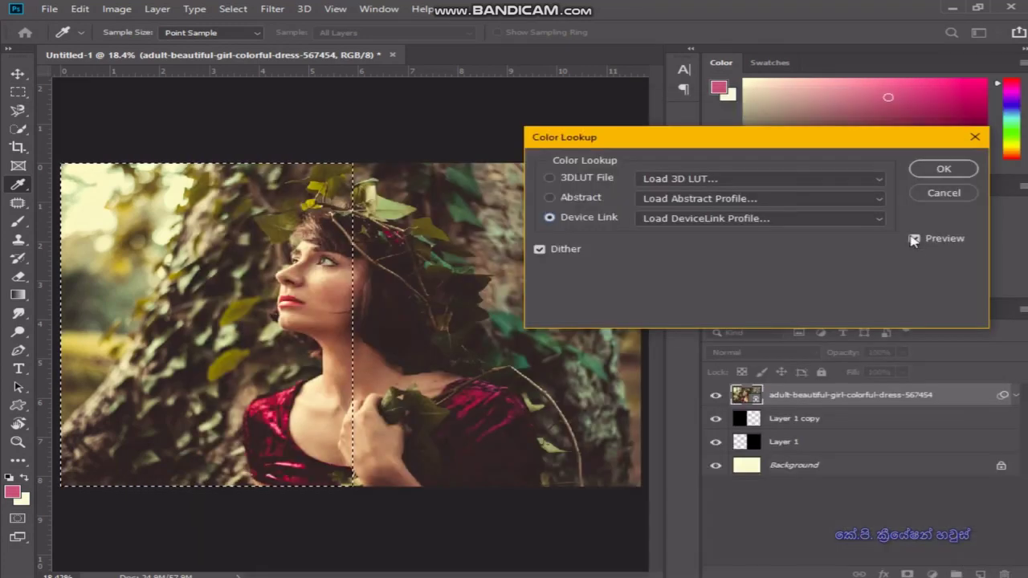
pyautogui.click(550, 178)
pyautogui.click(964, 554)
pyautogui.click(944, 192)
pyautogui.click(117, 9)
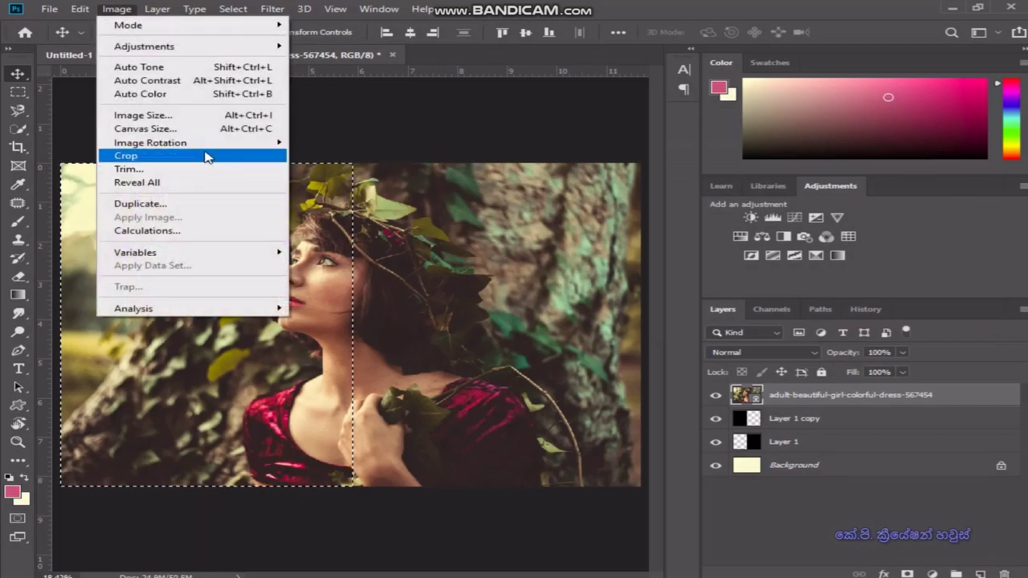
pyautogui.moveTo(145, 45)
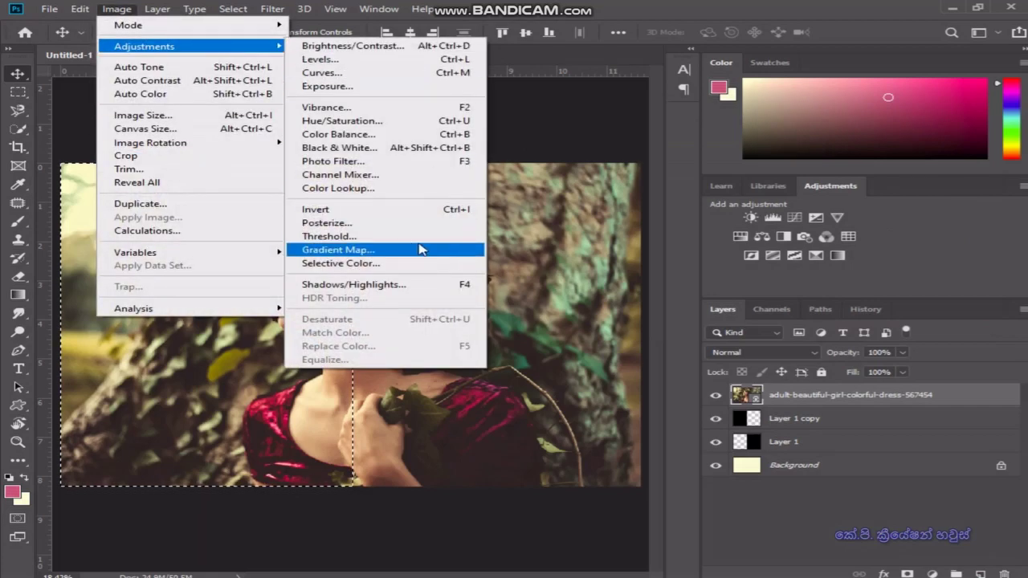
# Open Gradient Map on the left half and browse down through its gradient presets
pyautogui.click(421, 250)
pyautogui.moveTo(465, 135); pyautogui.dragTo(707, 129)
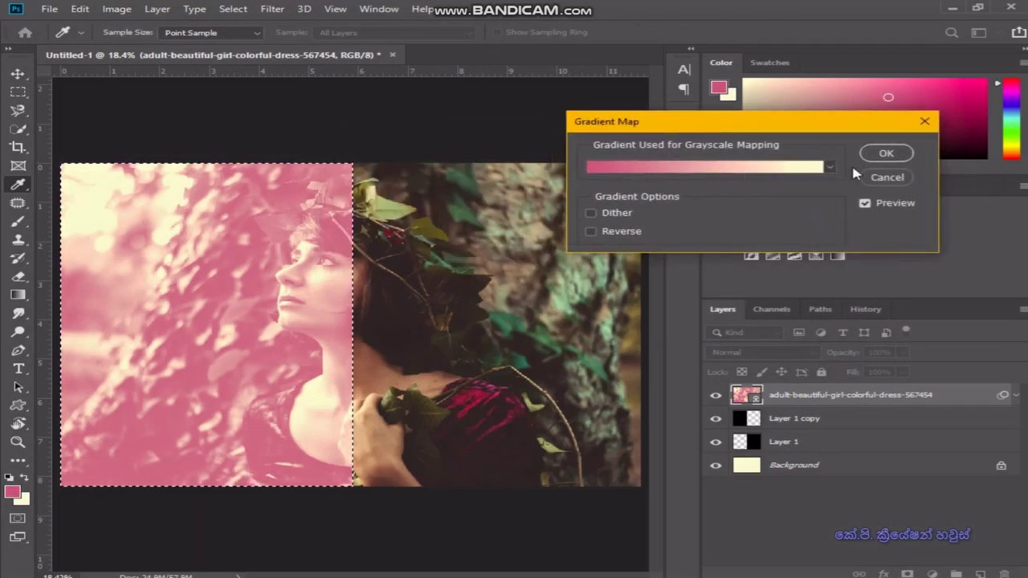
pyautogui.click(830, 168)
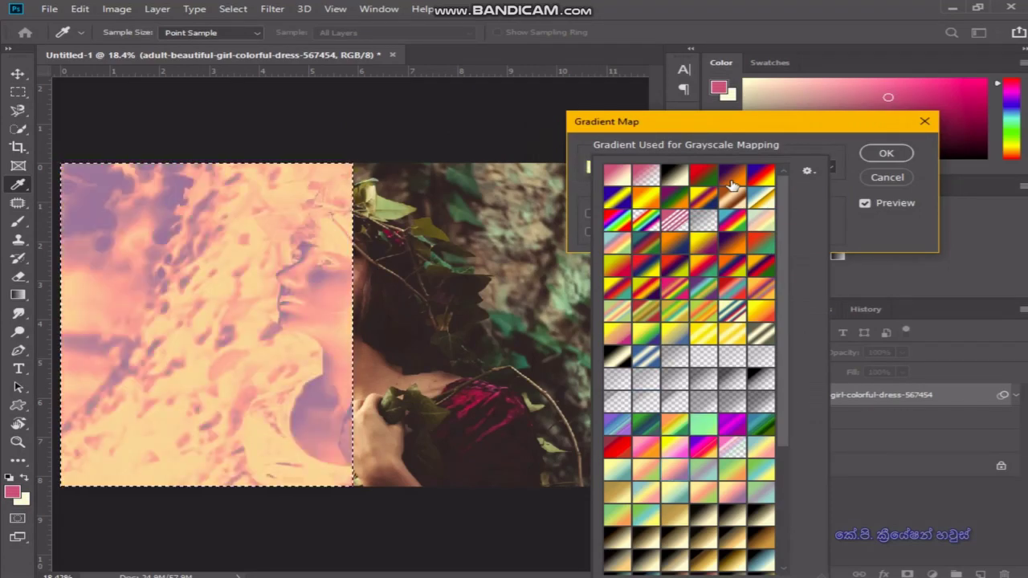
pyautogui.scroll(-1, 731, 185)
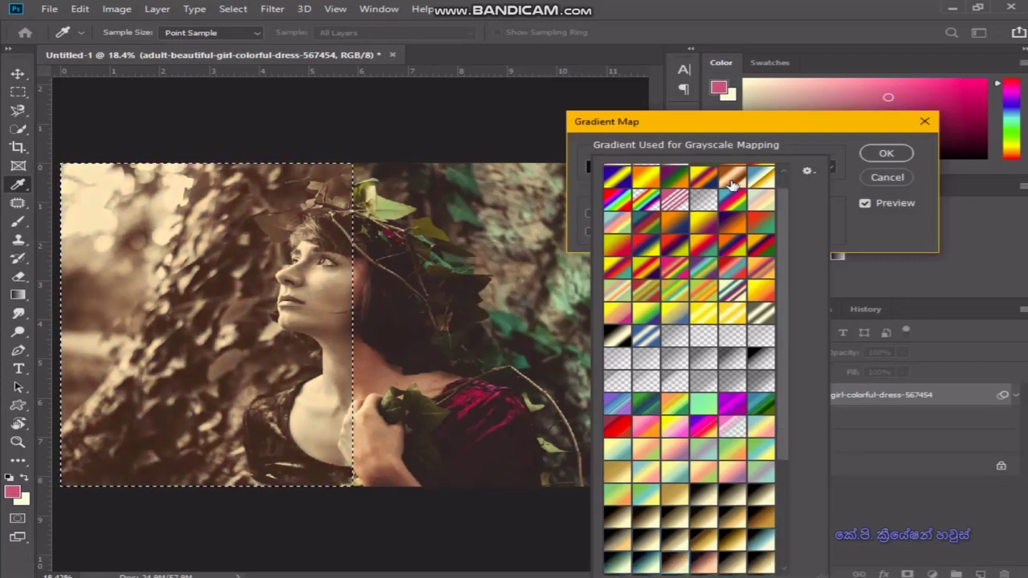
pyautogui.scroll(-1, 731, 184)
pyautogui.scroll(-1, 730, 184)
pyautogui.scroll(-1, 731, 184)
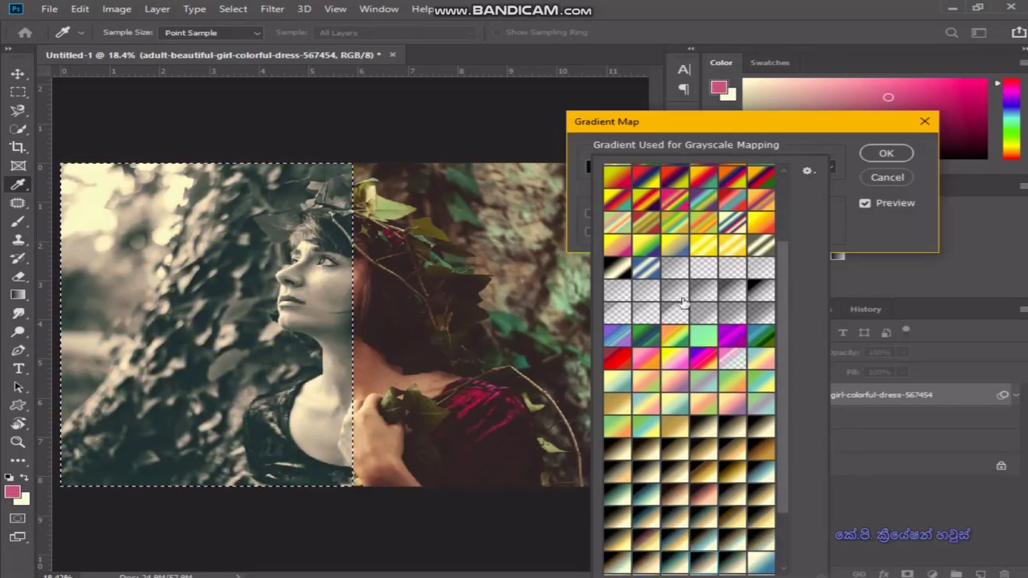
pyautogui.scroll(-3, 683, 302)
pyautogui.scroll(-1, 707, 402)
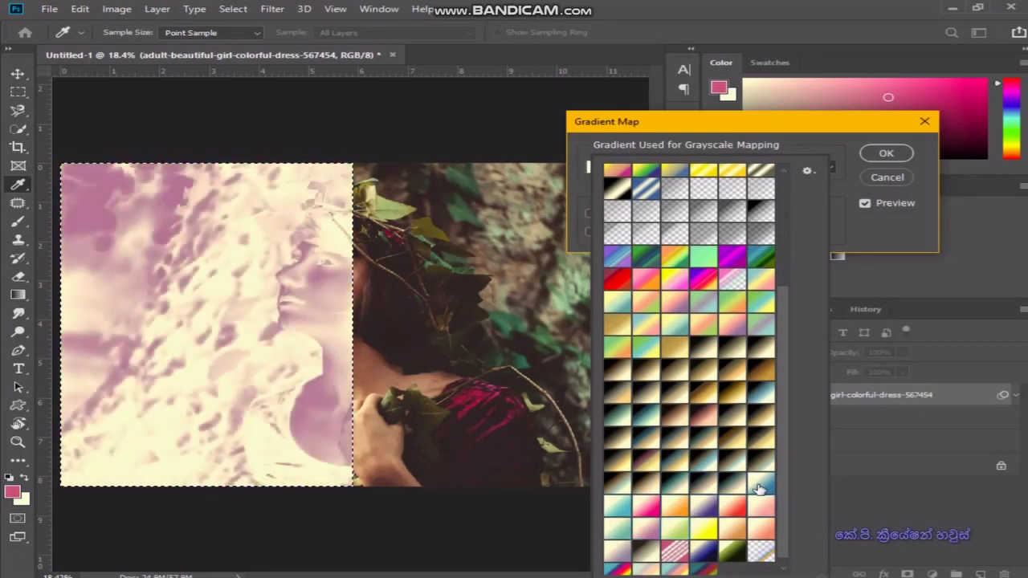
pyautogui.scroll(-1, 759, 490)
pyautogui.scroll(-1, 759, 490)
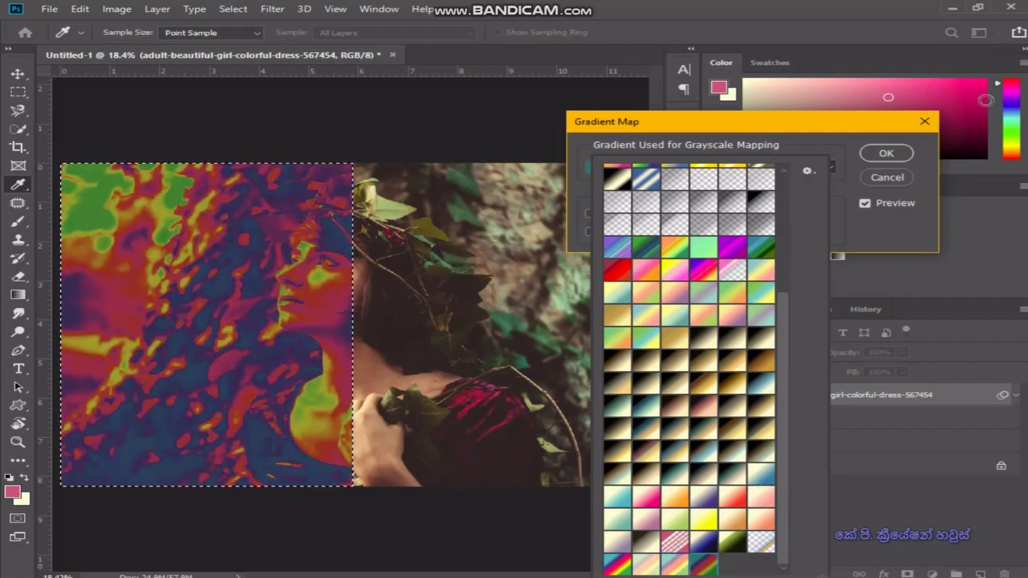
# Try the multicolour gradient, toggle Reverse on and off, then cancel the Gradient Map
pyautogui.click(850, 239)
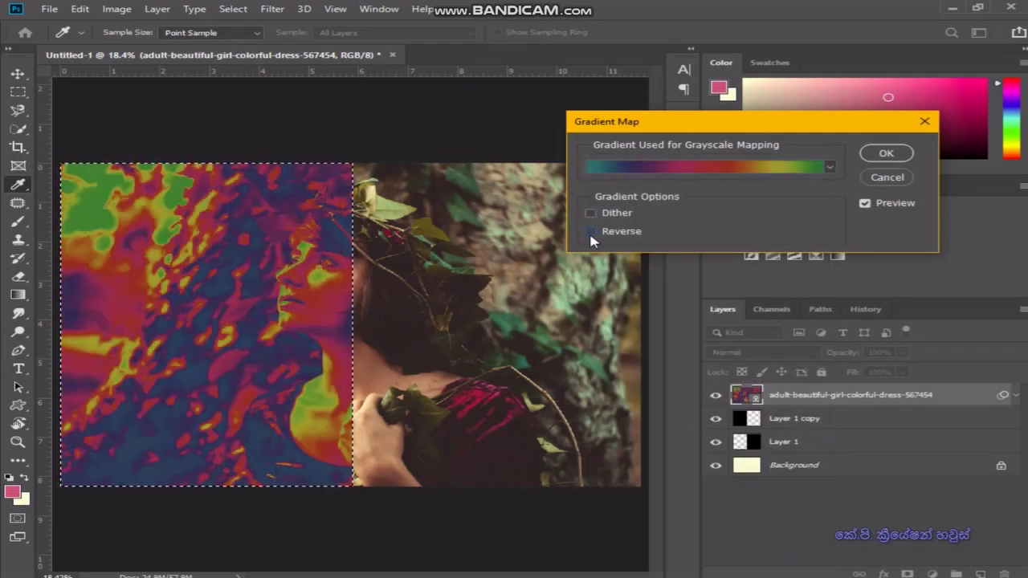
pyautogui.click(592, 232)
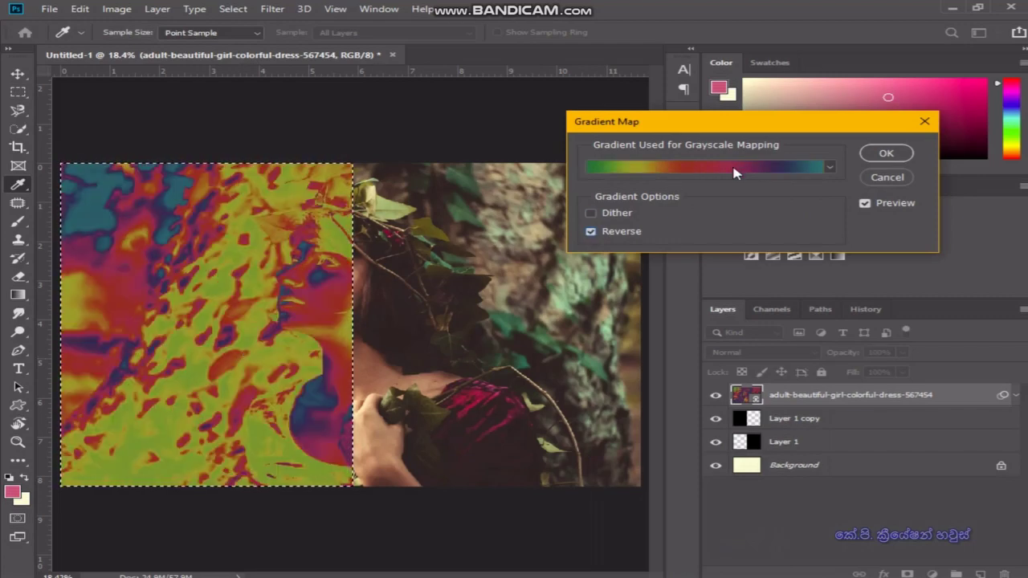
pyautogui.click(601, 233)
pyautogui.click(865, 208)
pyautogui.click(887, 177)
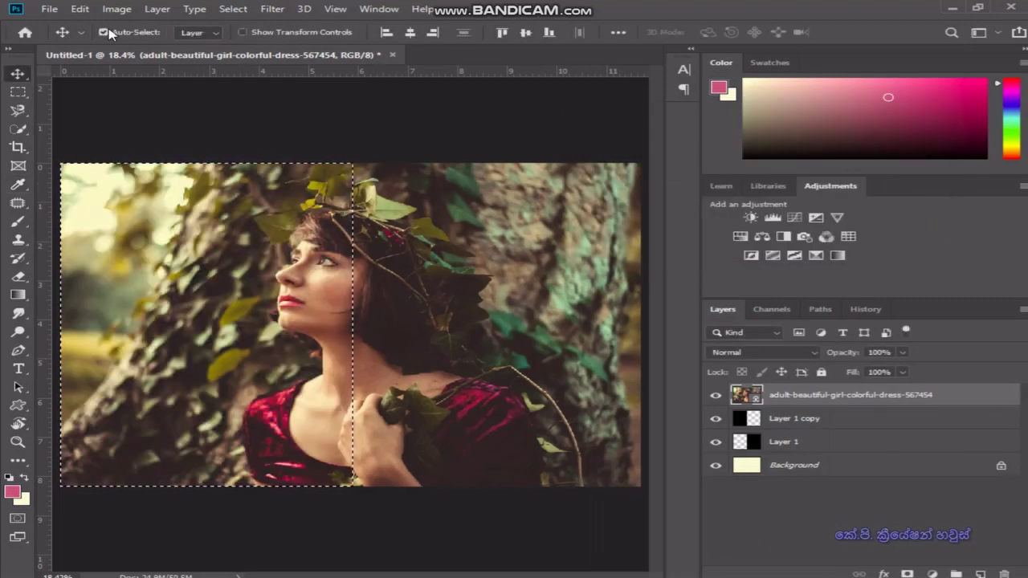
pyautogui.click(116, 8)
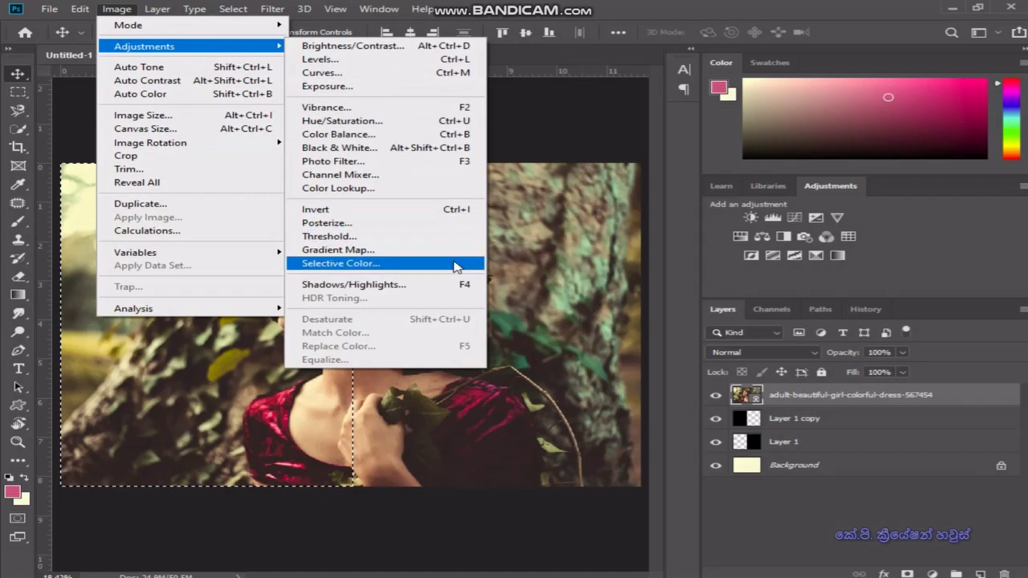
# Trial Selective Color Reds (more cyan, no magenta, yellow +91, more black), then cancel it
pyautogui.click(454, 266)
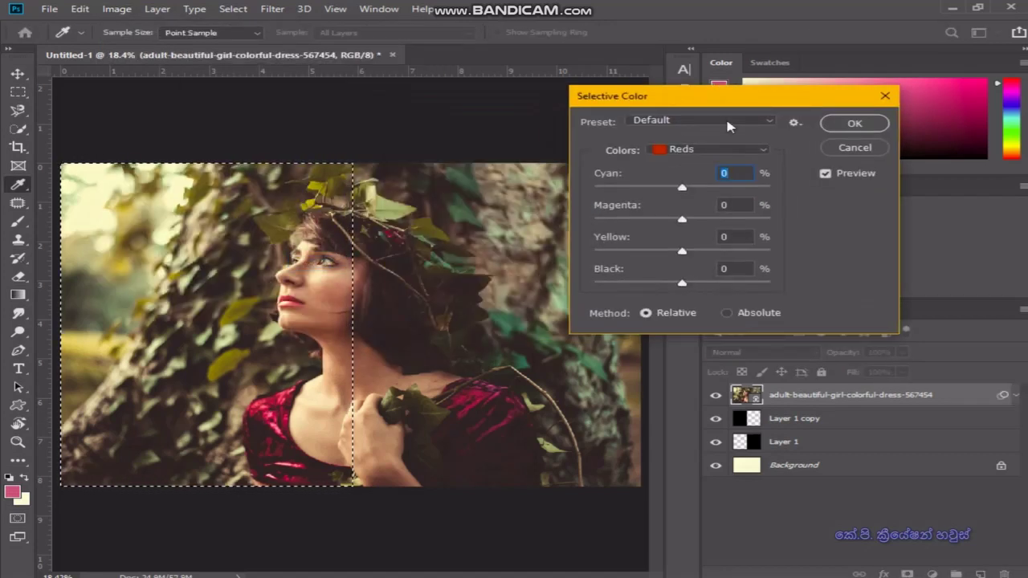
pyautogui.moveTo(682, 187); pyautogui.dragTo(798, 189)
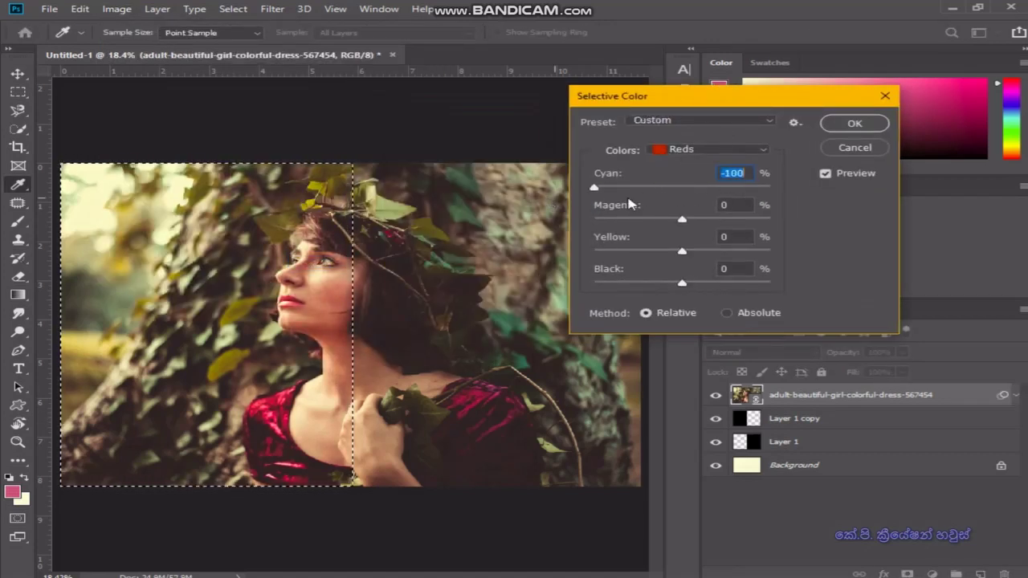
pyautogui.moveTo(682, 219); pyautogui.dragTo(570, 223)
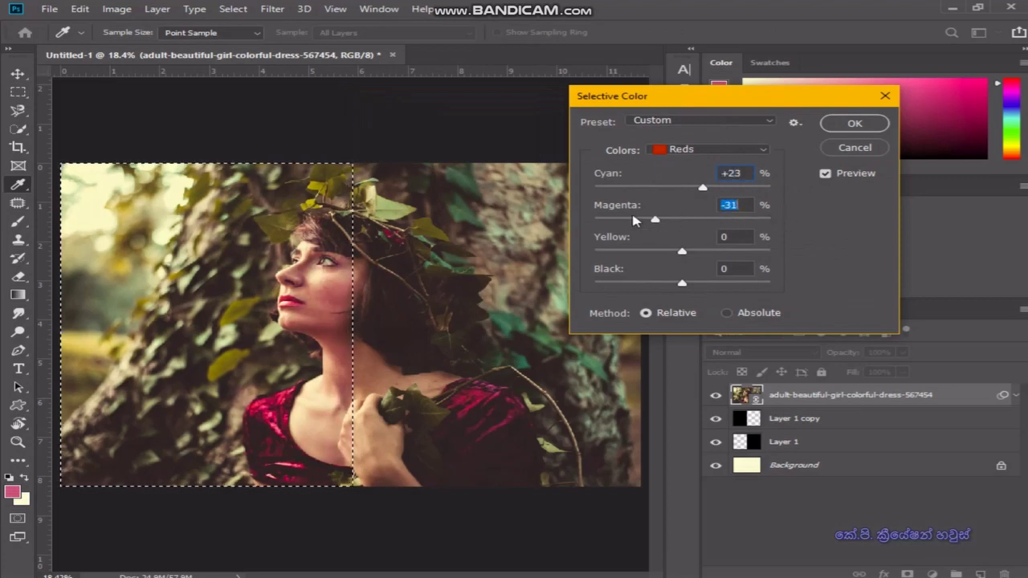
pyautogui.moveTo(718, 251); pyautogui.dragTo(762, 250)
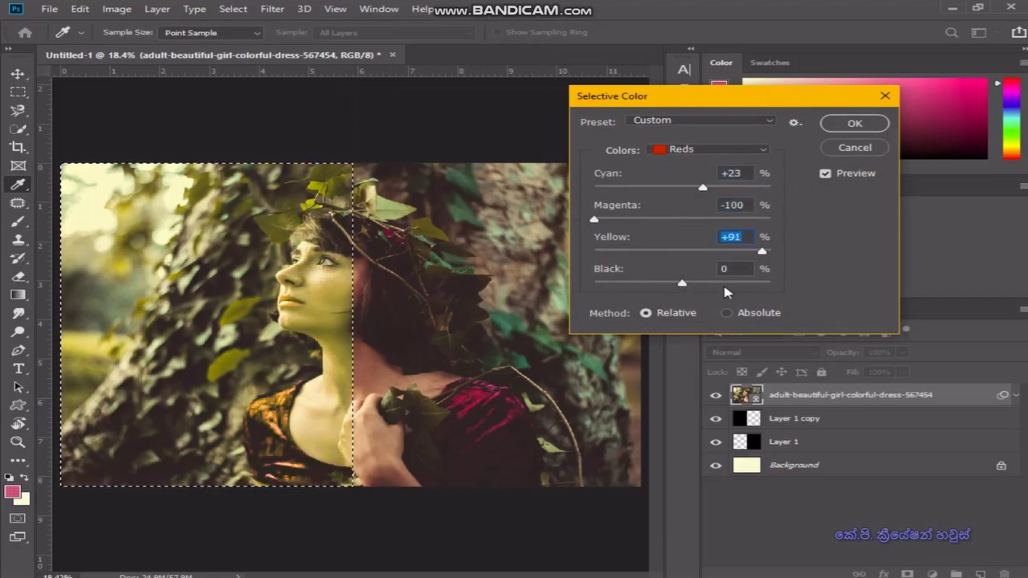
pyautogui.moveTo(724, 286); pyautogui.dragTo(760, 286)
pyautogui.click(853, 148)
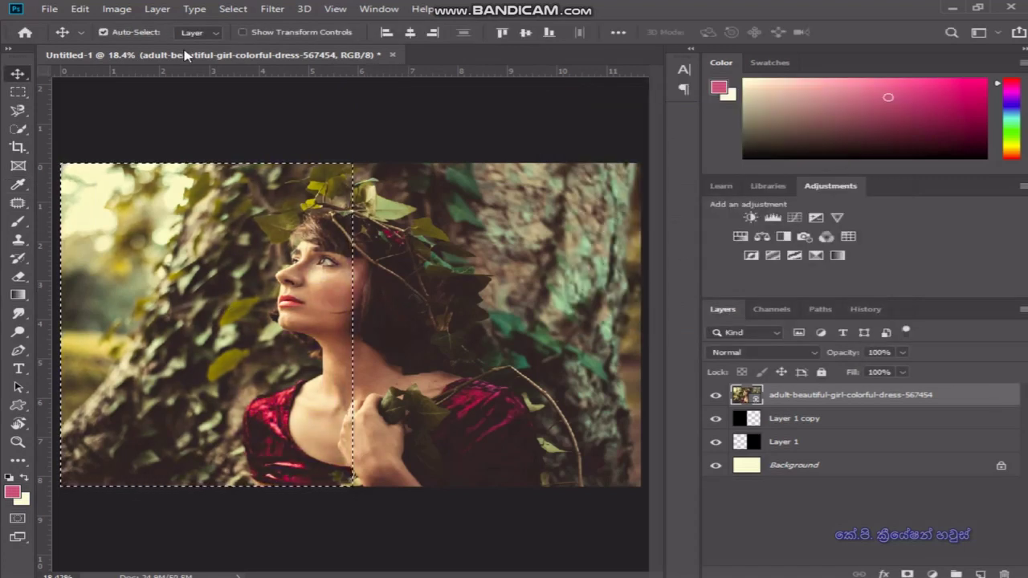
# Trial Shadows/Highlights, dropping the shadow Amount to 0 then raising it to 100
pyautogui.click(116, 8)
pyautogui.moveTo(144, 46)
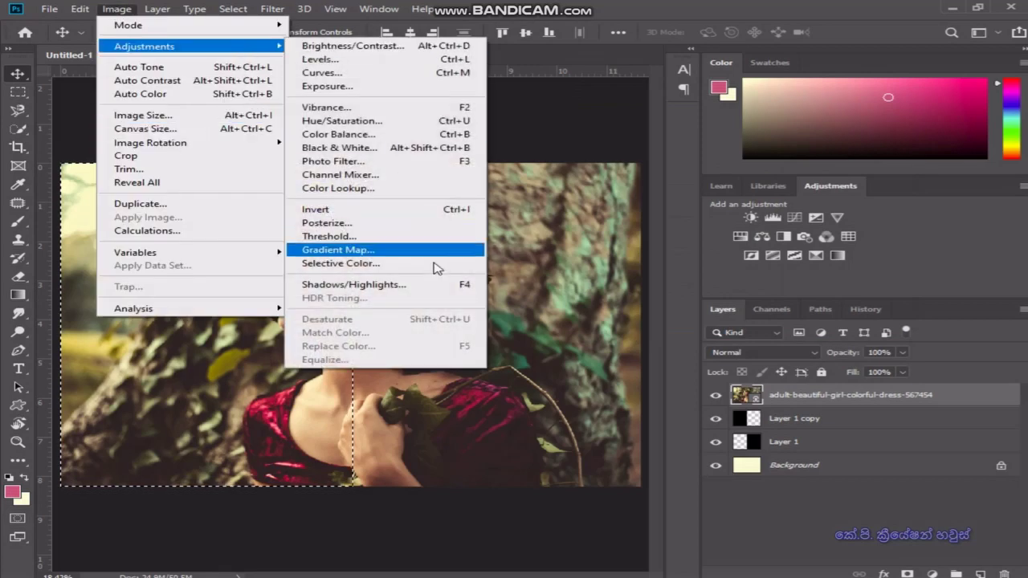
pyautogui.click(437, 285)
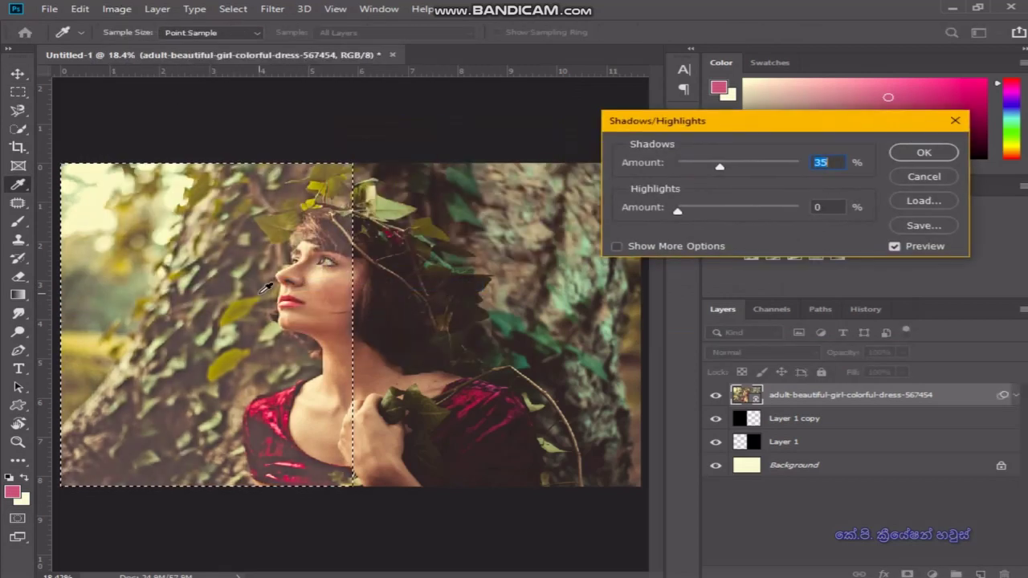
pyautogui.moveTo(720, 166)
pyautogui.mouseDown()
pyautogui.moveTo(673, 167)
pyautogui.moveTo(726, 167)
pyautogui.mouseUp()
pyautogui.moveTo(678, 211); pyautogui.dragTo(833, 213)
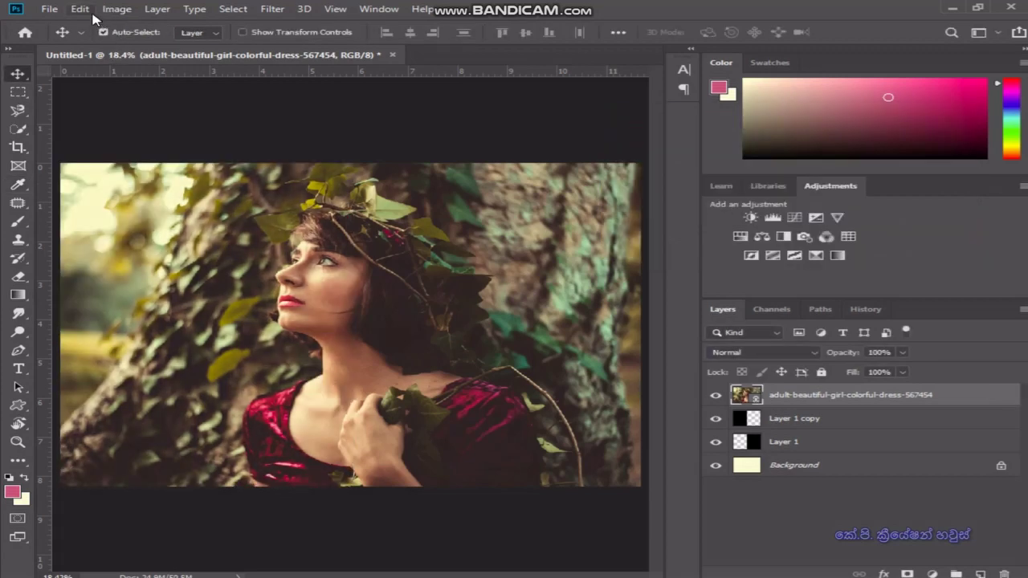
pyautogui.click(117, 9)
pyautogui.moveTo(150, 142)
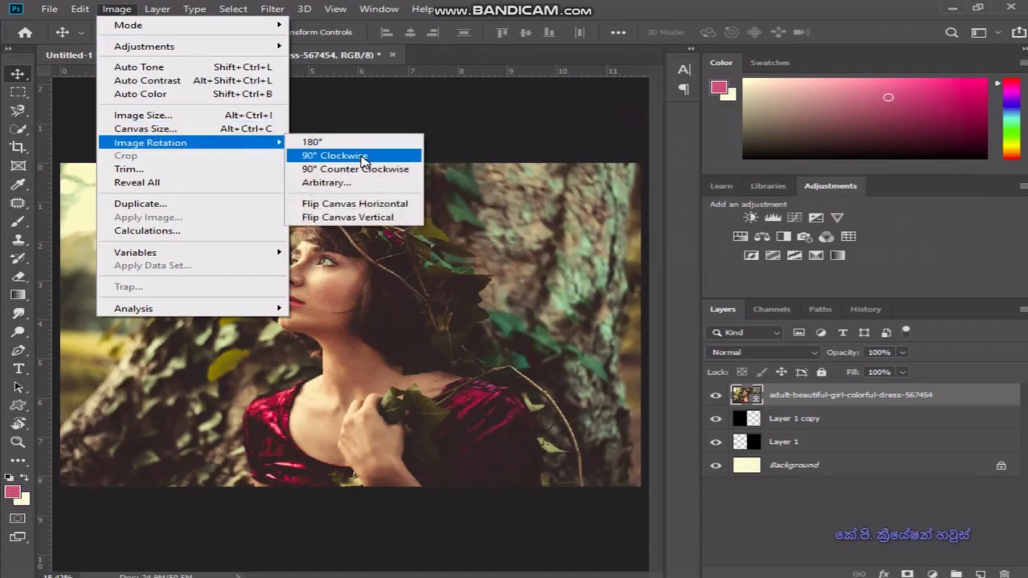
pyautogui.click(361, 156)
pyautogui.click(118, 10)
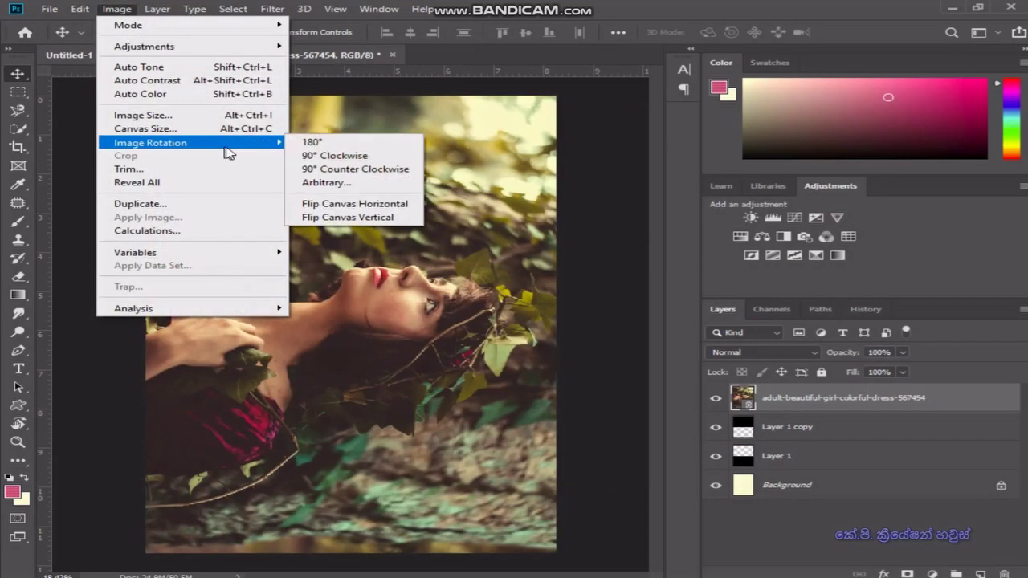
pyautogui.click(346, 158)
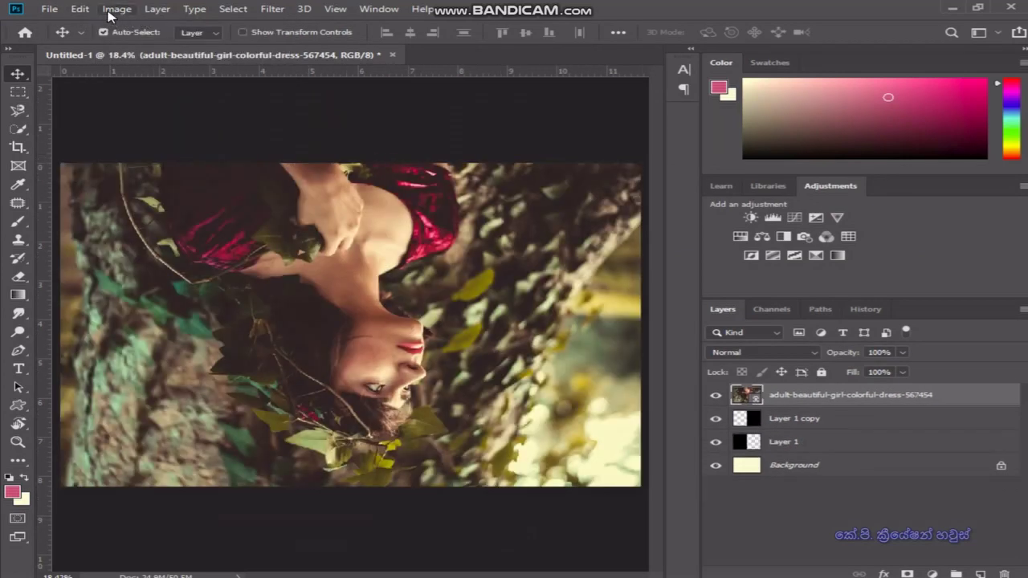
pyautogui.click(108, 10)
pyautogui.click(365, 155)
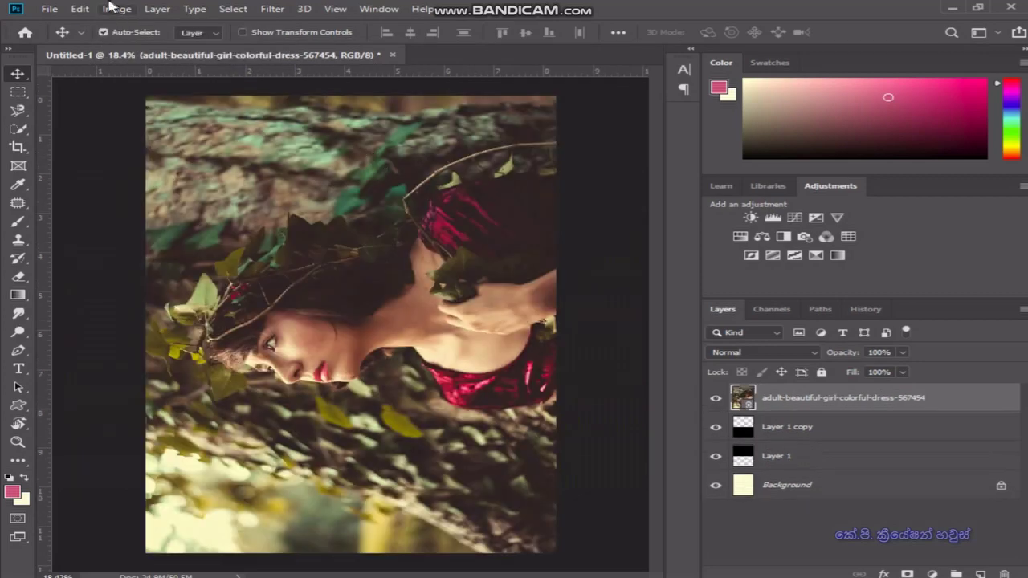
pyautogui.click(116, 8)
pyautogui.click(345, 156)
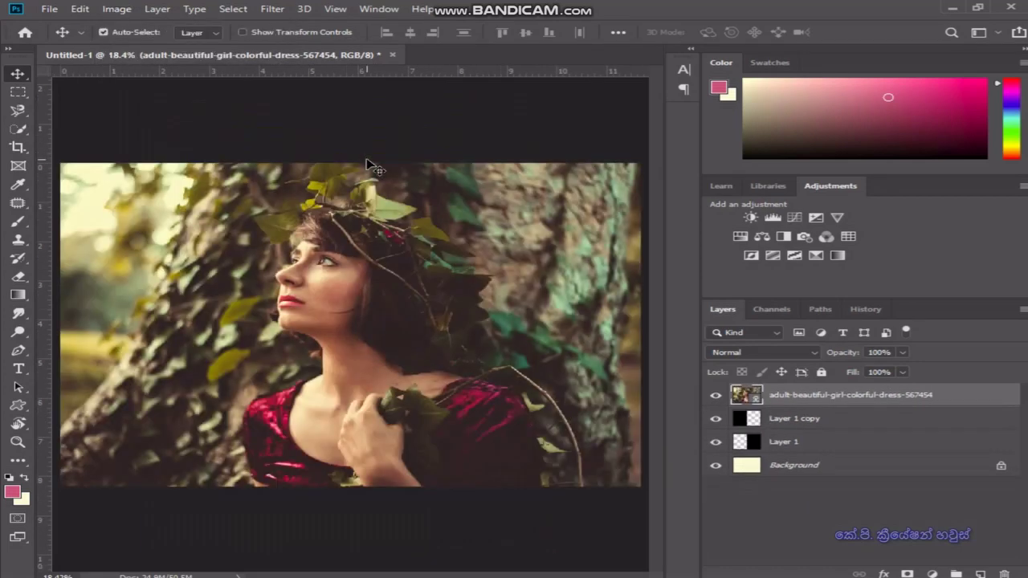
pyautogui.click(117, 9)
pyautogui.moveTo(150, 142)
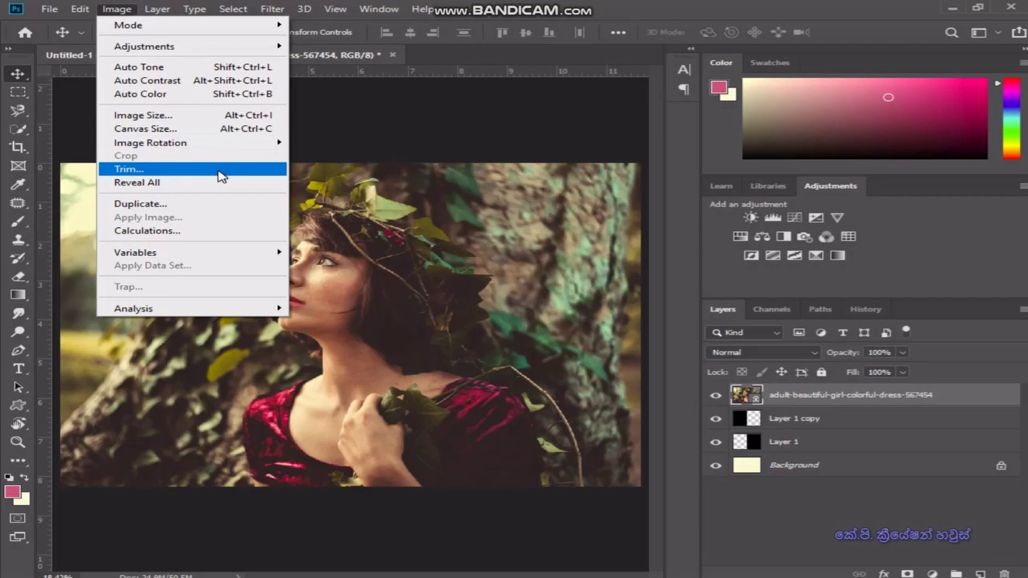
# Trim the image edges, then reopen Trim and close it without trimming again
pyautogui.click(221, 173)
pyautogui.click(602, 155)
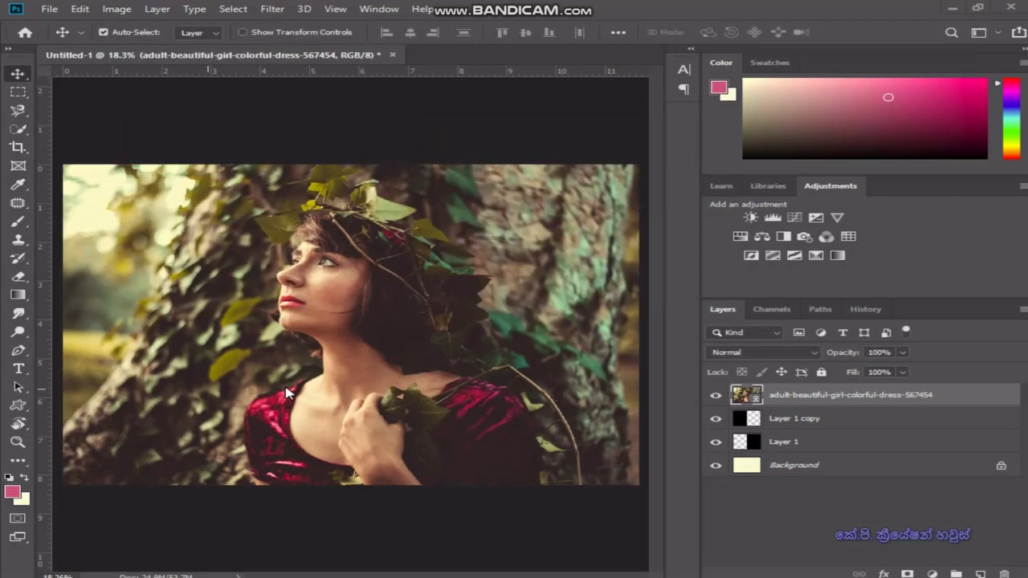
pyautogui.click(117, 11)
pyautogui.click(133, 168)
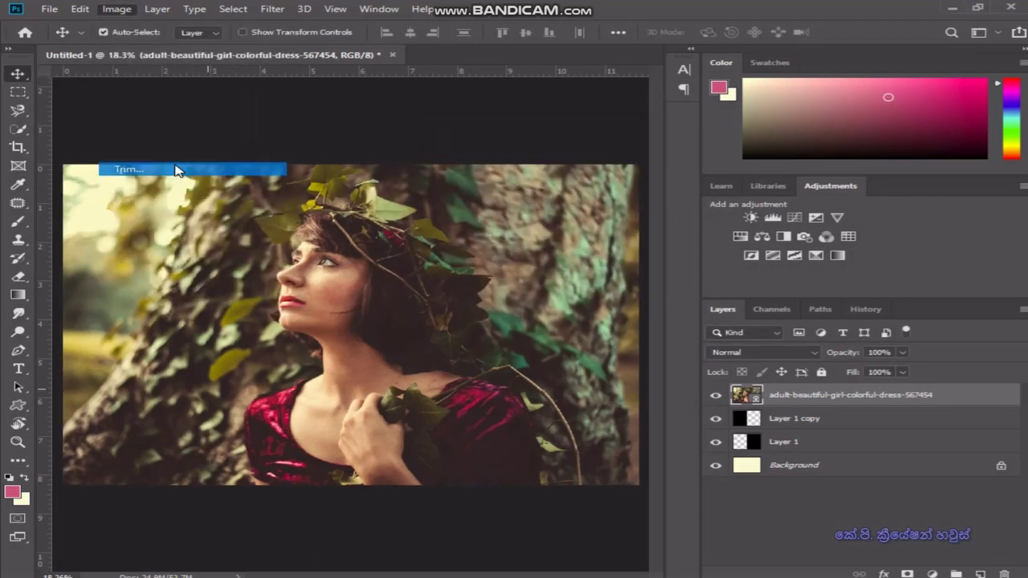
pyautogui.click(673, 195)
pyautogui.press('v')
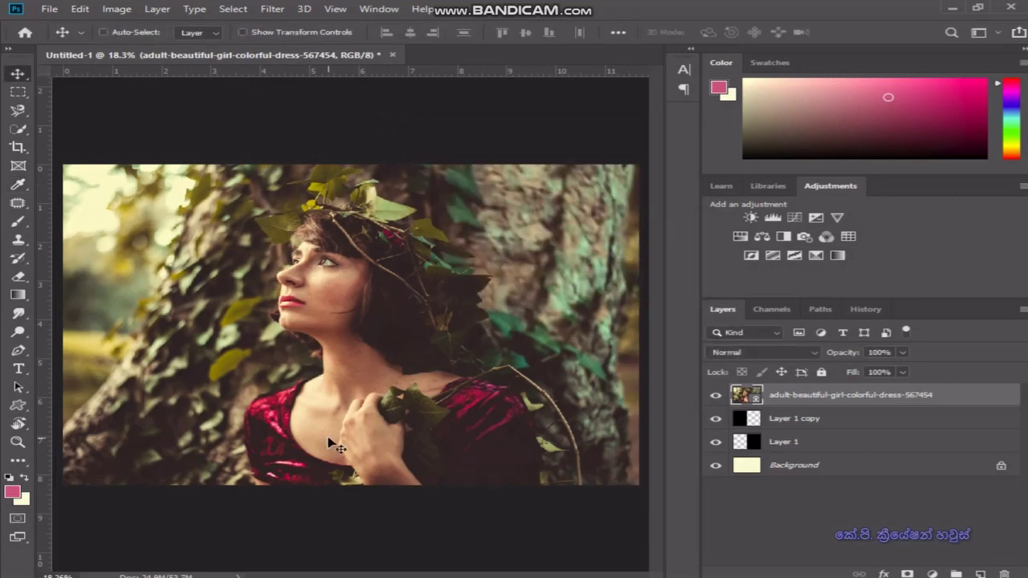
# Cycle layer blending modes back to Normal, then show the portrait full-screen at fit-screen zoom
pyautogui.hotkey('shift', '-')
pyautogui.hotkey('shift', '+')
pyautogui.hotkey('shift', '-')
pyautogui.hotkey('shift', '+')
pyautogui.hotkey('shift', '-')
pyautogui.hotkey('shift', '+')
pyautogui.press('Tab')
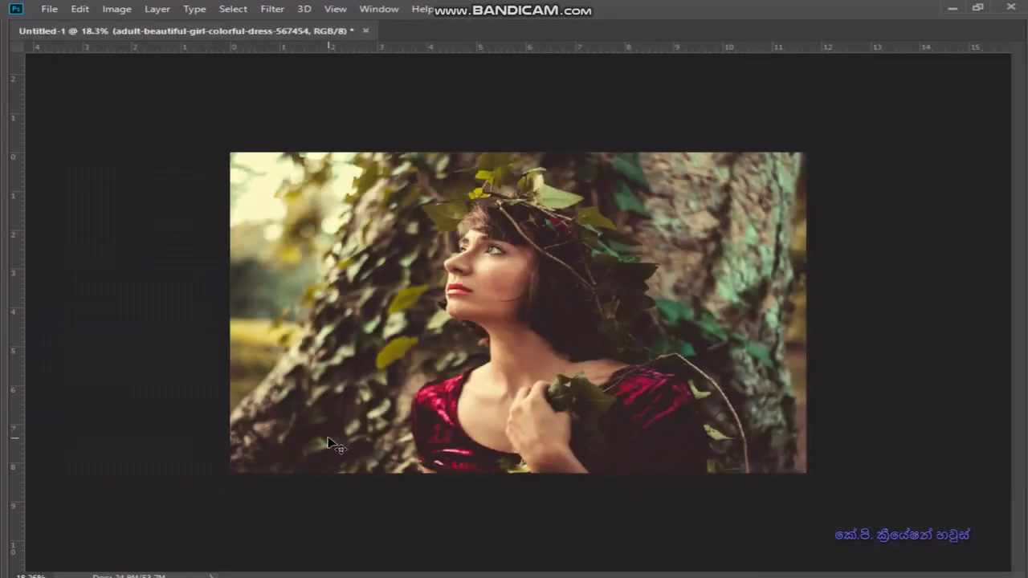
pyautogui.hotkey('ctrl', '0')
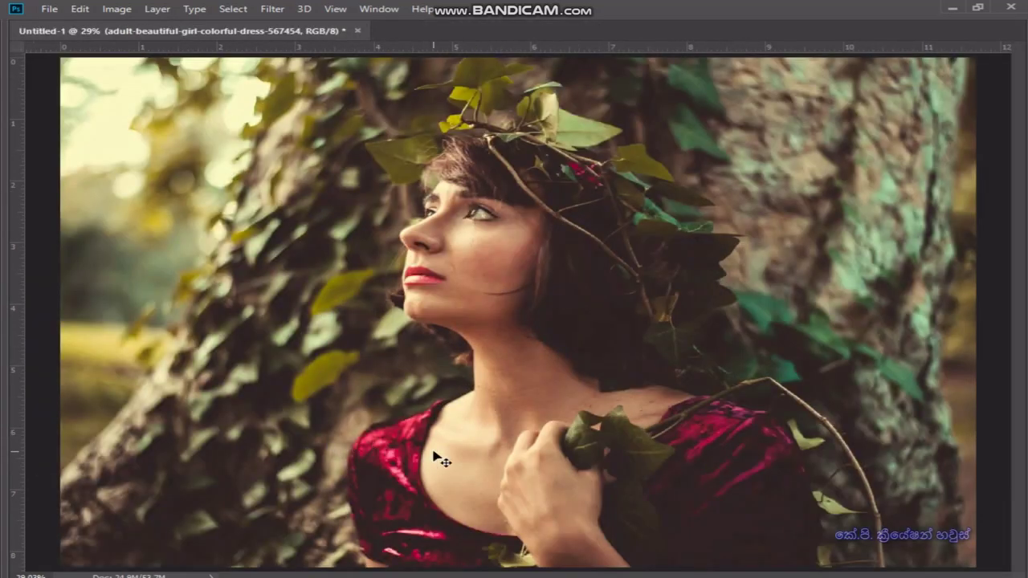